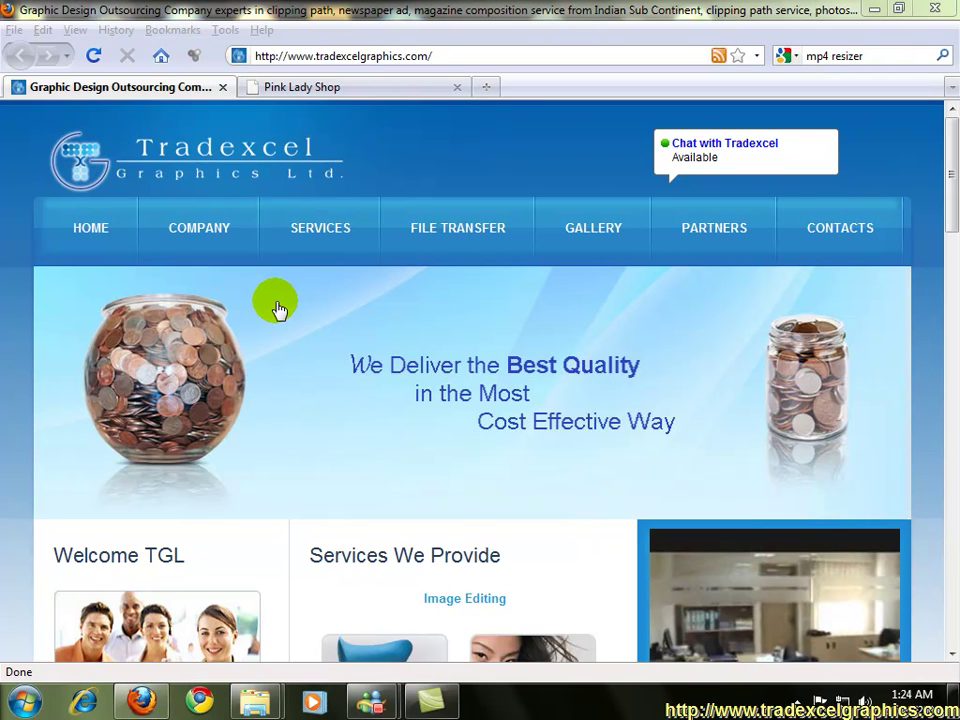
- Switch to the Pink Lady Shop storefront tab and scroll its home page
click(296, 88)
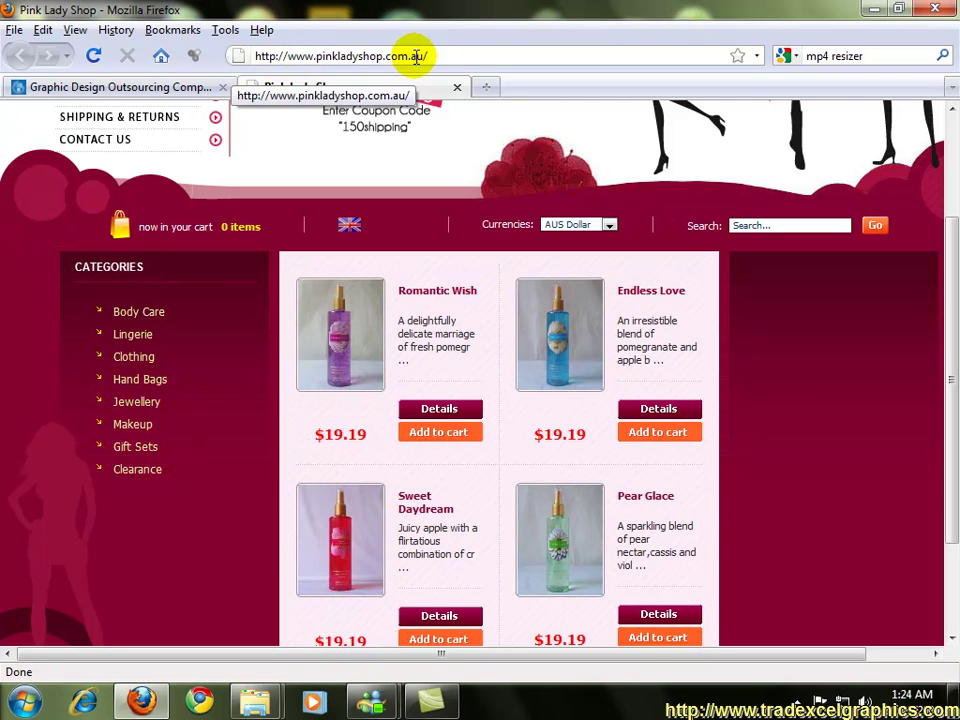
scroll(183, 333, up, 1)
scroll(183, 330, up, 2)
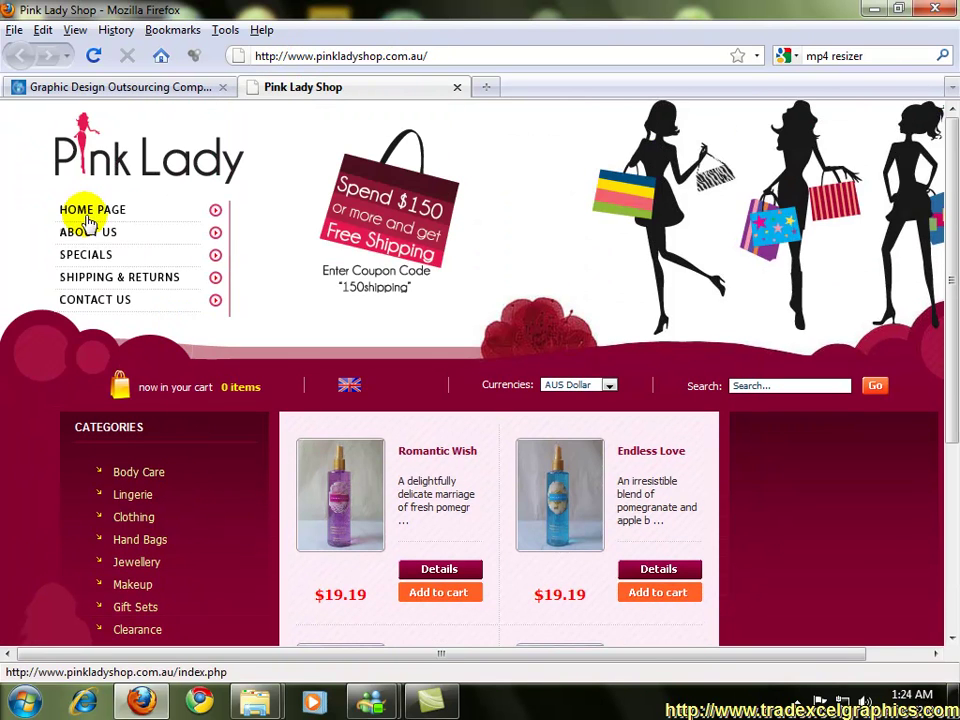
scroll(94, 225, down, 5)
scroll(152, 390, up, 2)
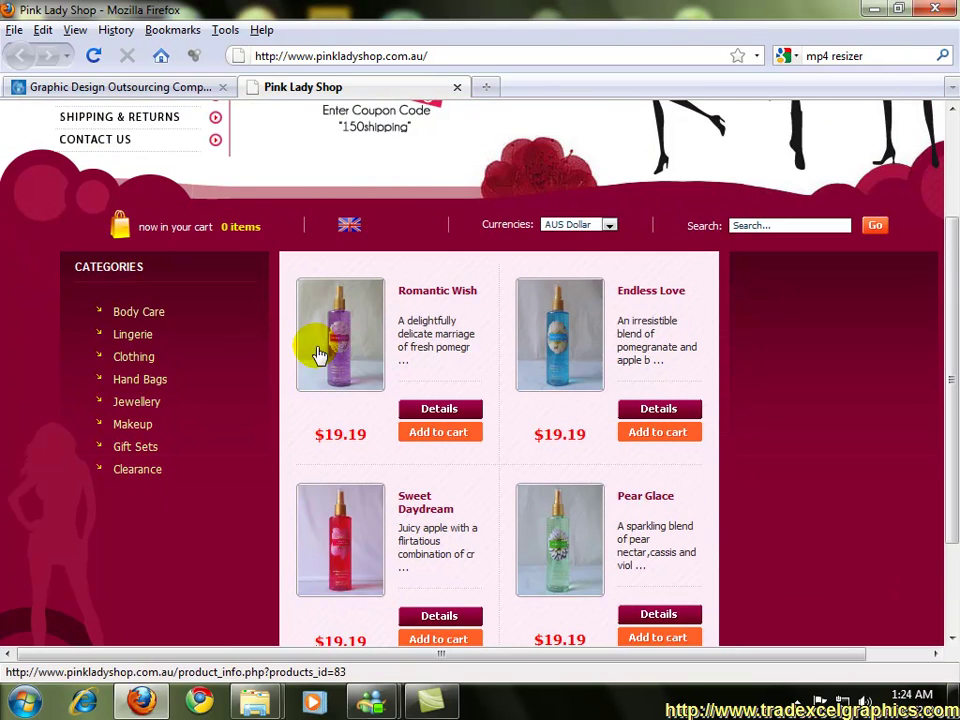
scroll(515, 390, down, 2)
scroll(507, 388, up, 5)
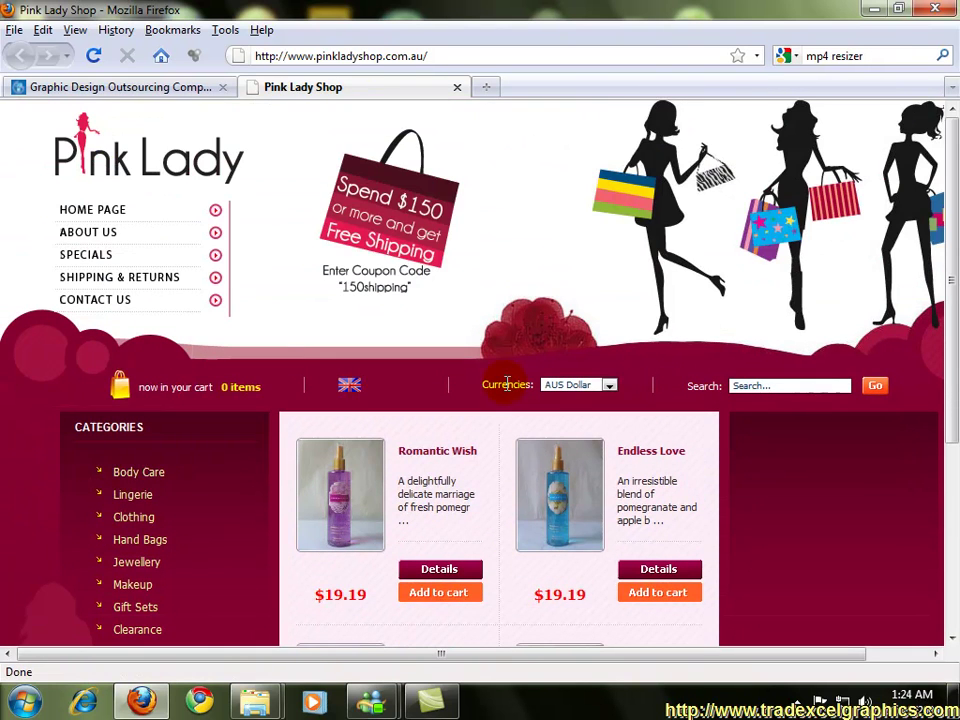
click(338, 55)
right_click(338, 55)
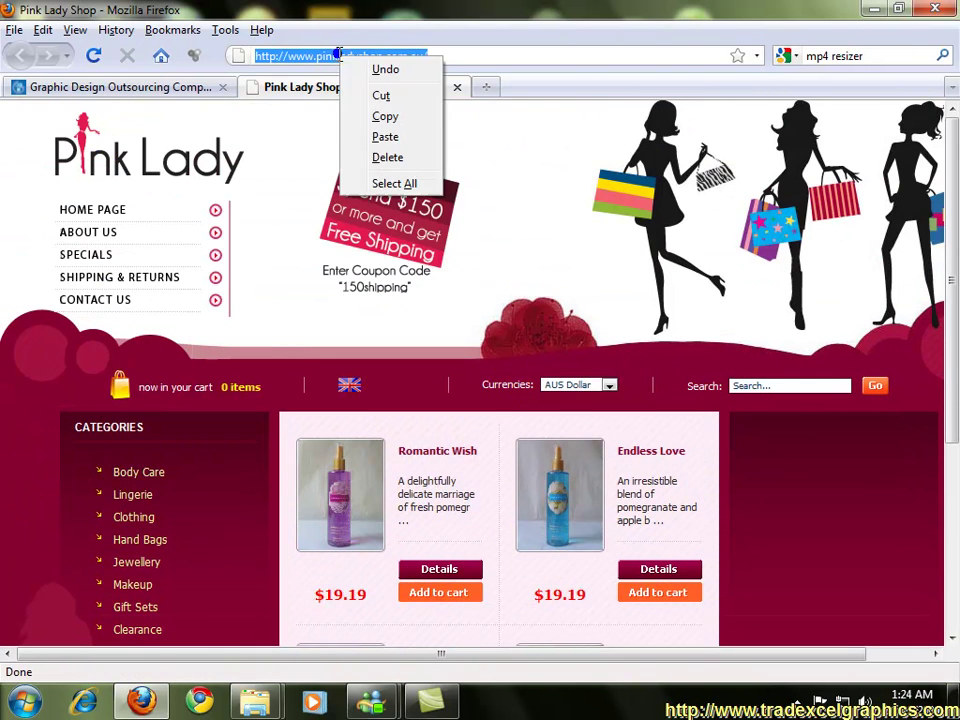
click(384, 113)
click(303, 87)
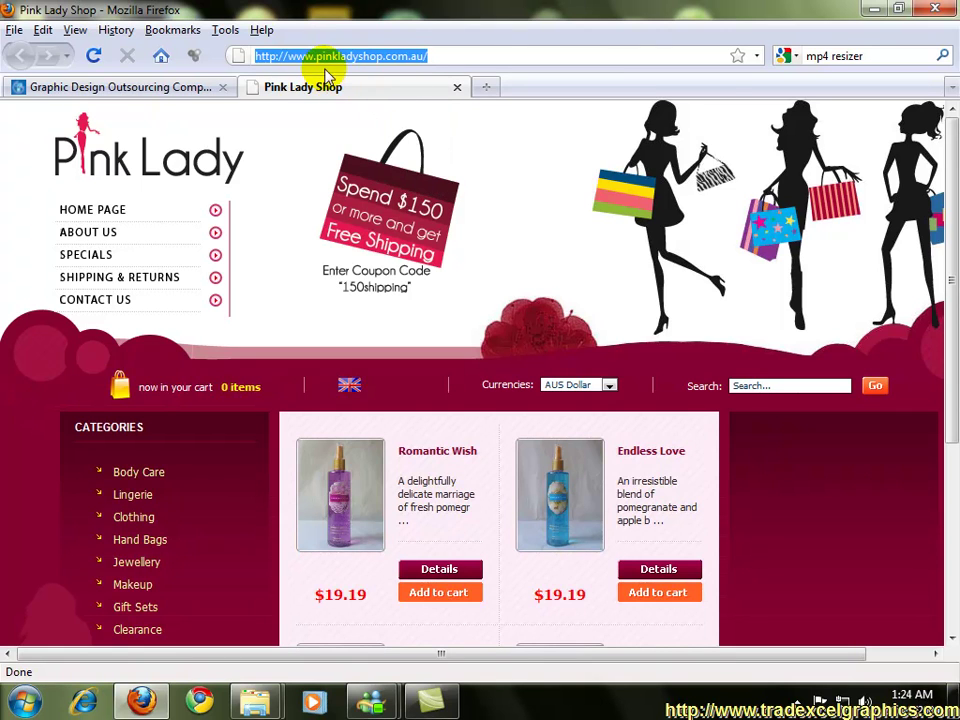
- Load the shop address plus 'admin' in a new tab and autofill the saved administrator login
click(486, 89)
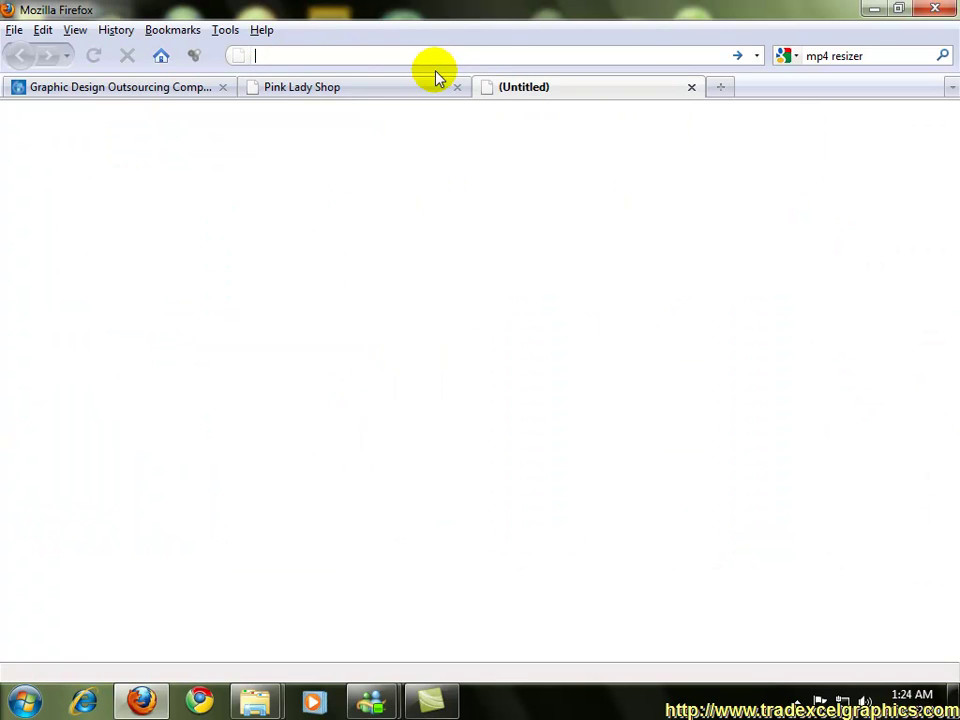
key(ctrl+v)
key(Down)
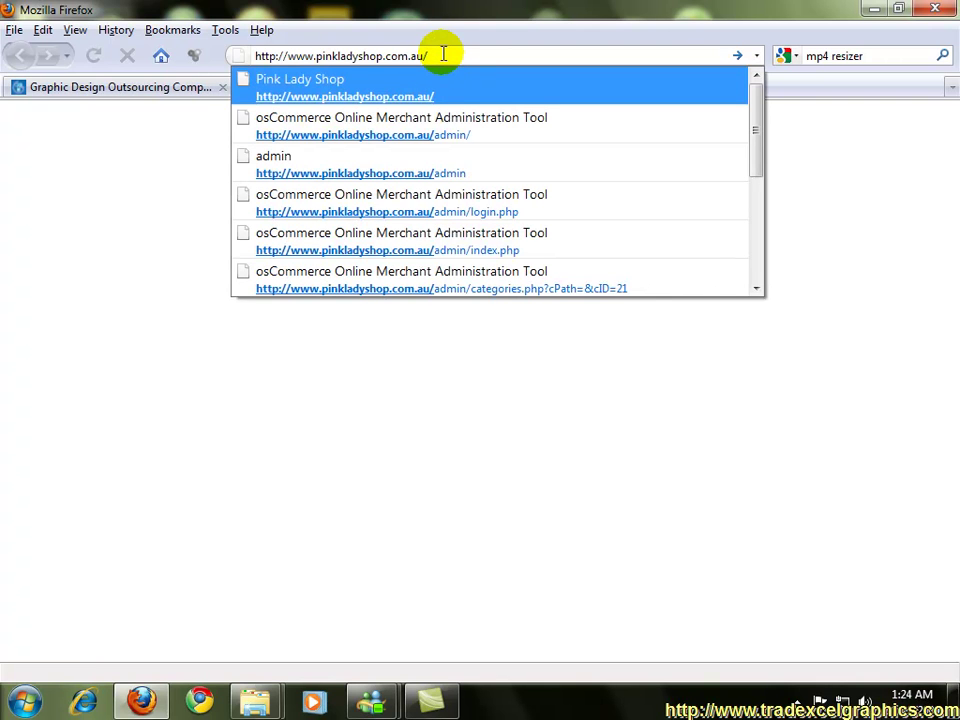
text(admin)
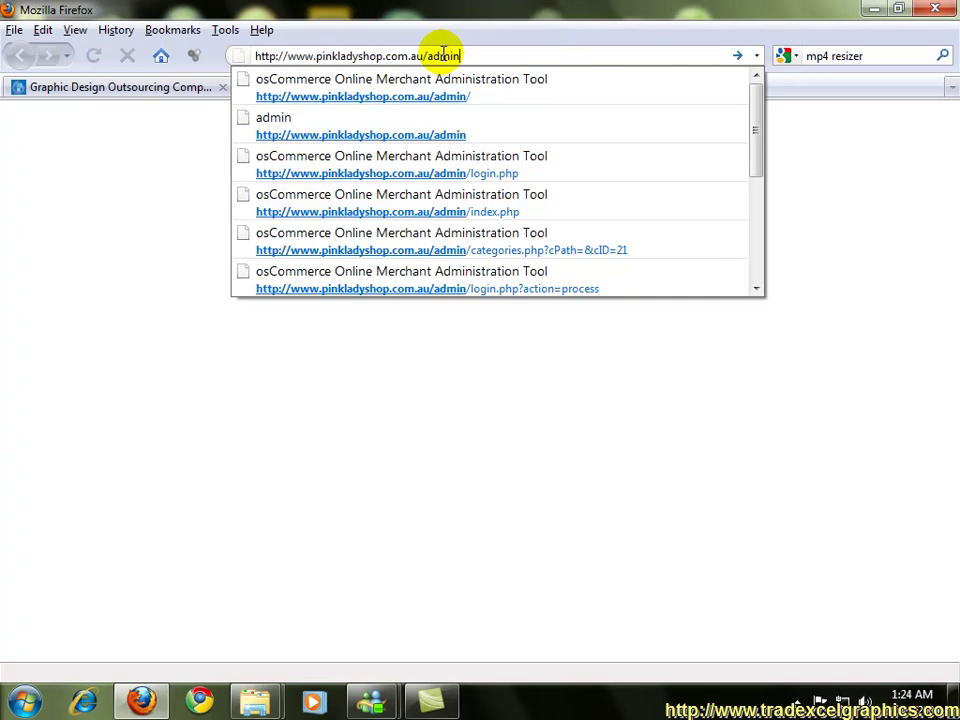
key(Return)
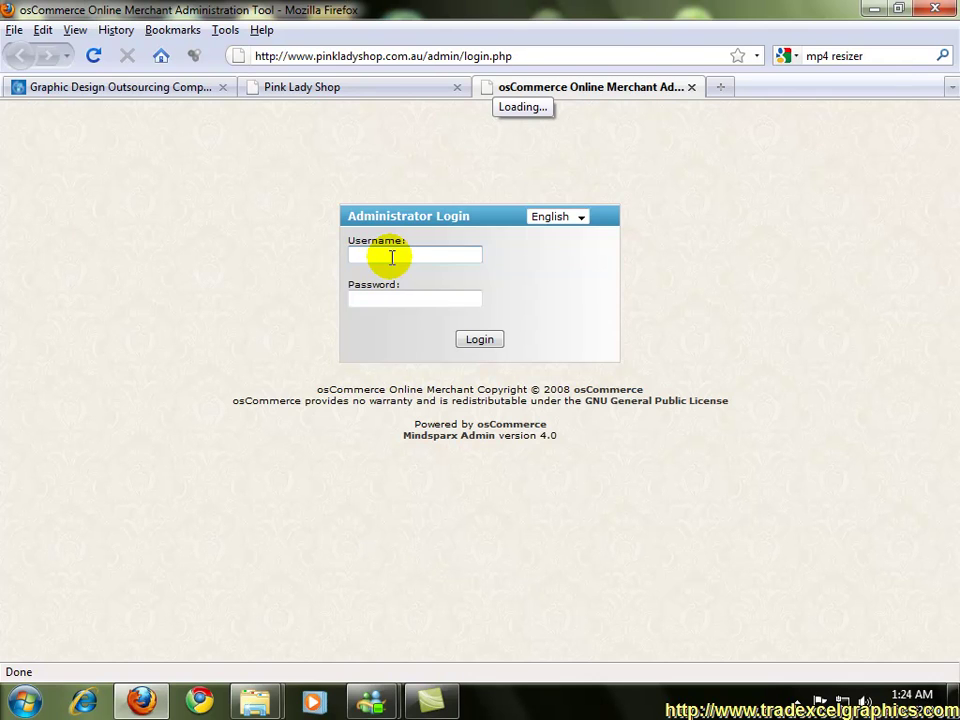
text(admin)
key(Tab)
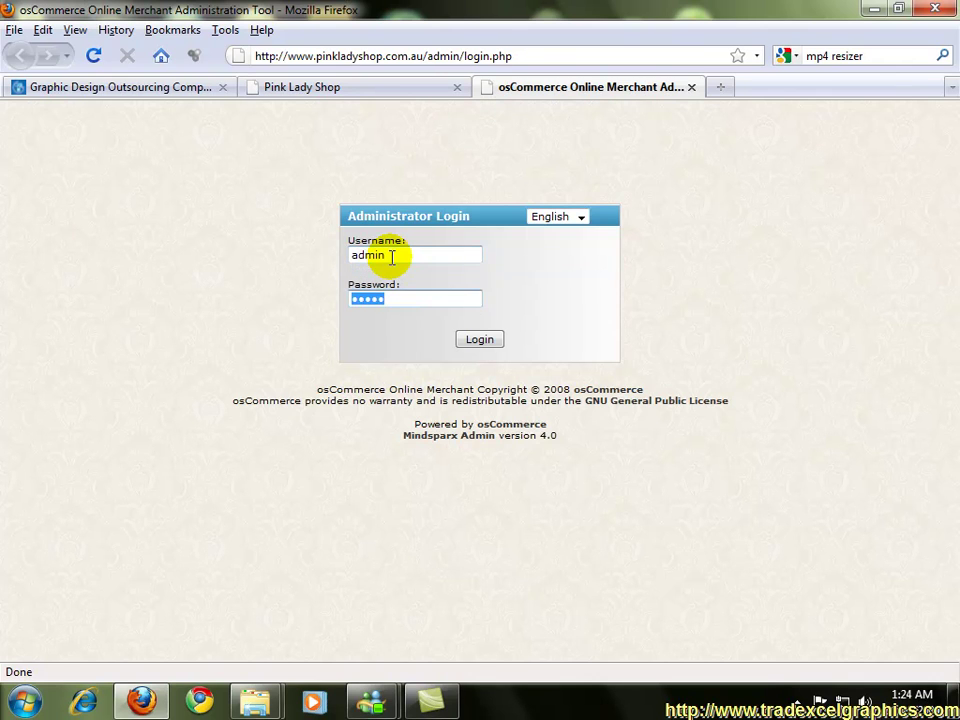
- Log in to the osCommerce dashboard and bring up the Catalog menu
click(474, 343)
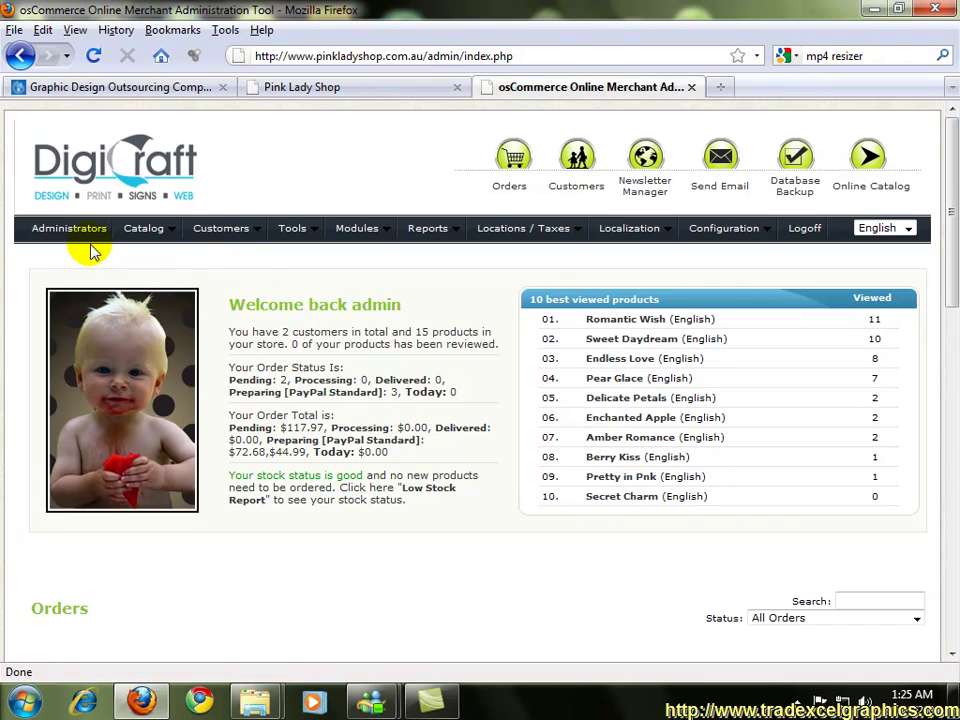
mouse_move(119, 233)
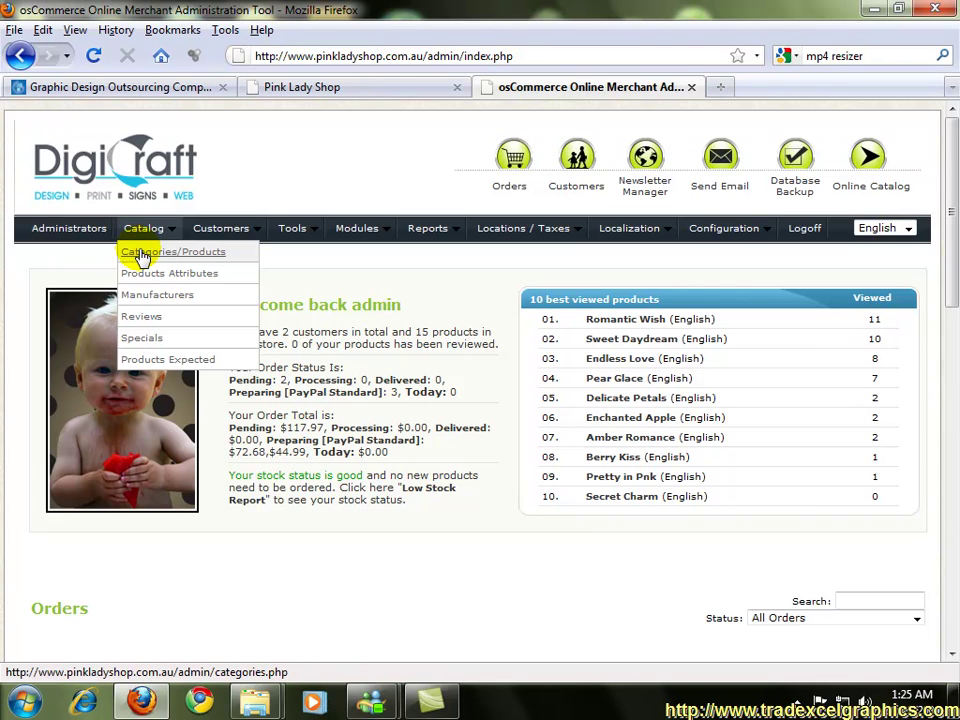
- Open Catalog > Categories/Products to list the eight top-level categories
click(129, 254)
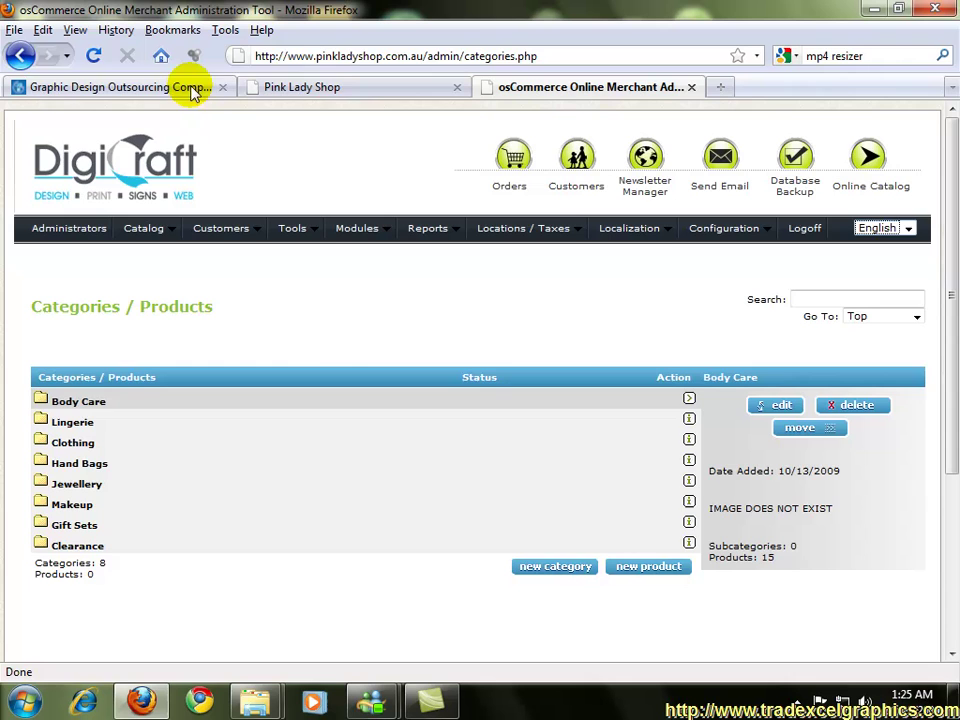
click(290, 89)
scroll(222, 188, down, 2)
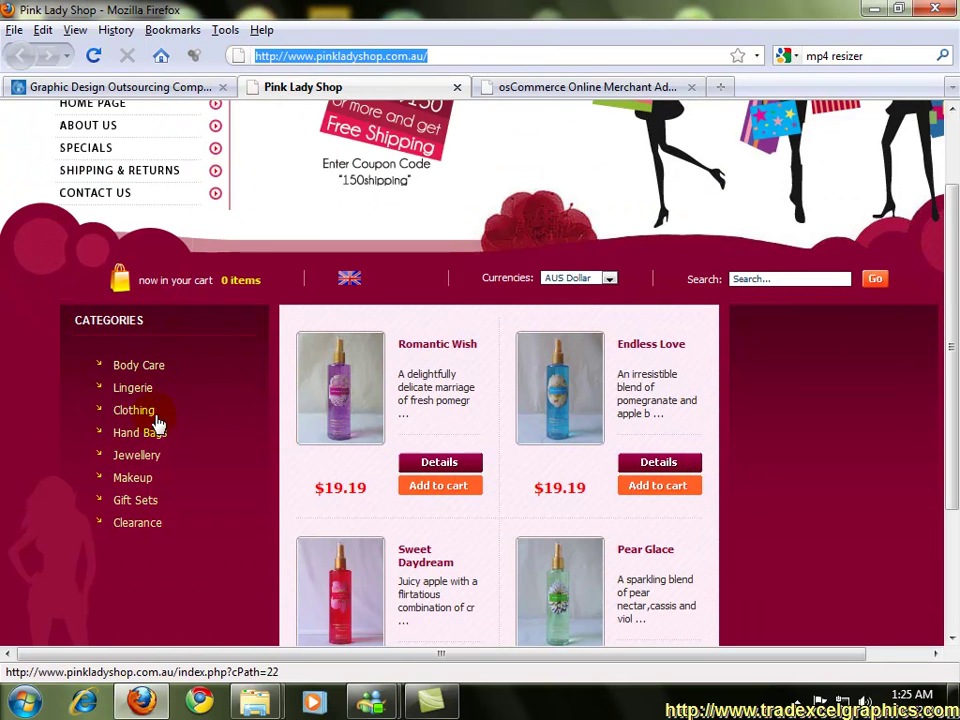
click(542, 90)
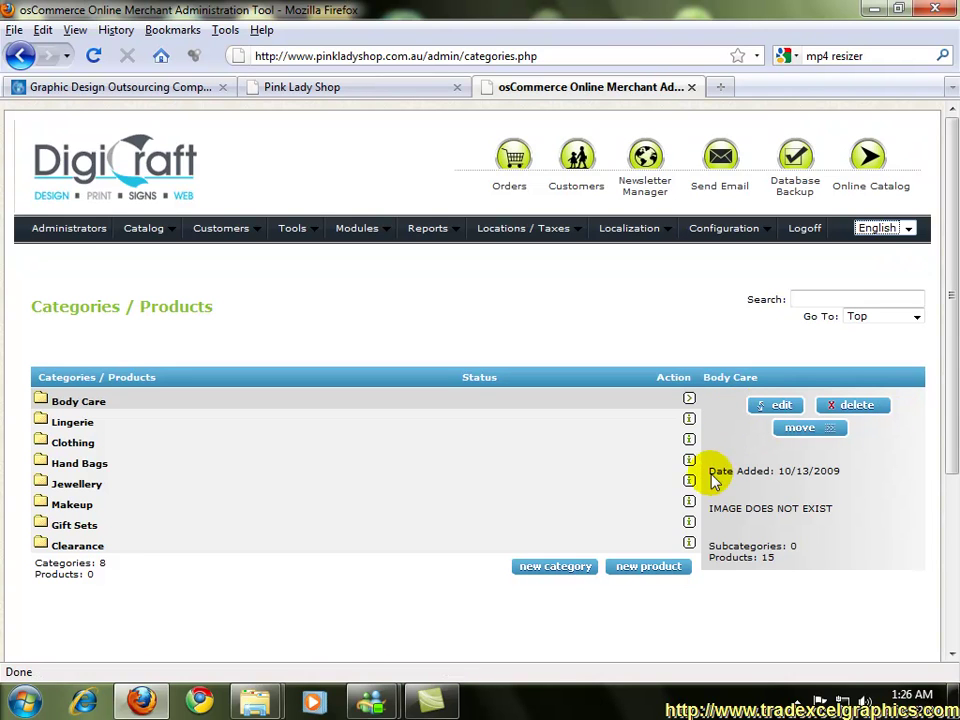
- Select the Makeup category to view its details: added 10/13/2009, no subcategories or products
click(627, 507)
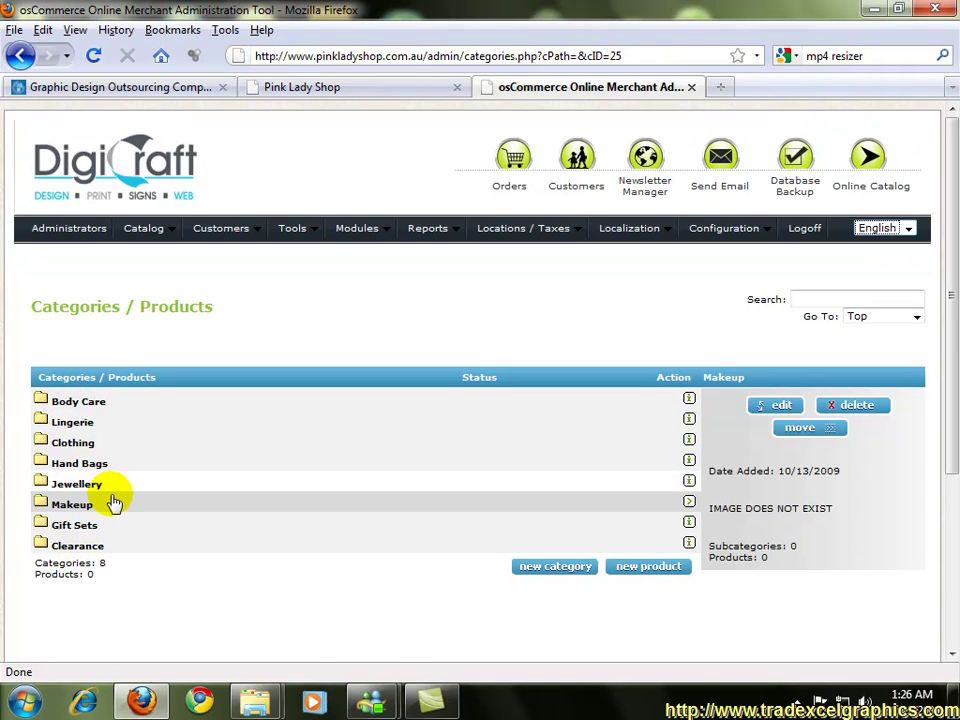
- Start a new category named T-Shirt with sort order 9
click(540, 575)
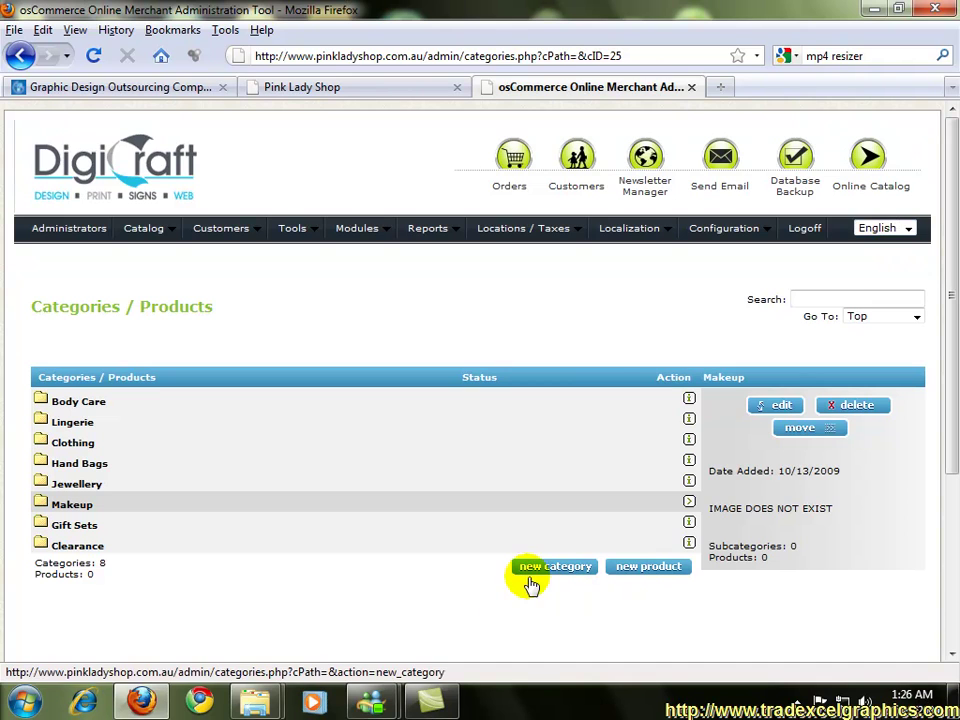
click(543, 575)
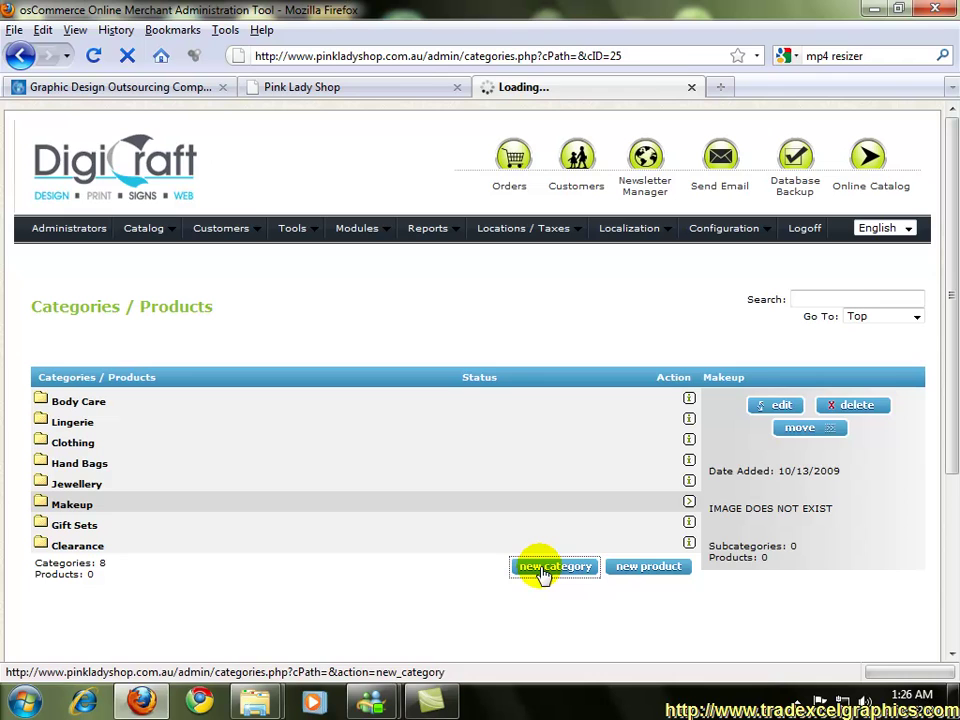
click(746, 468)
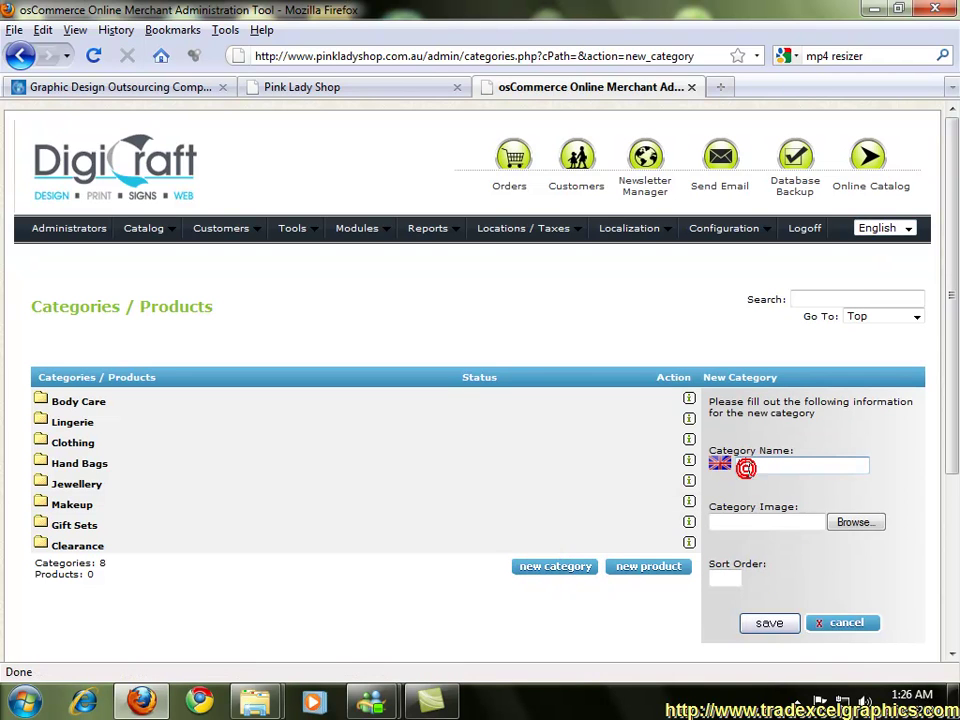
text(T)
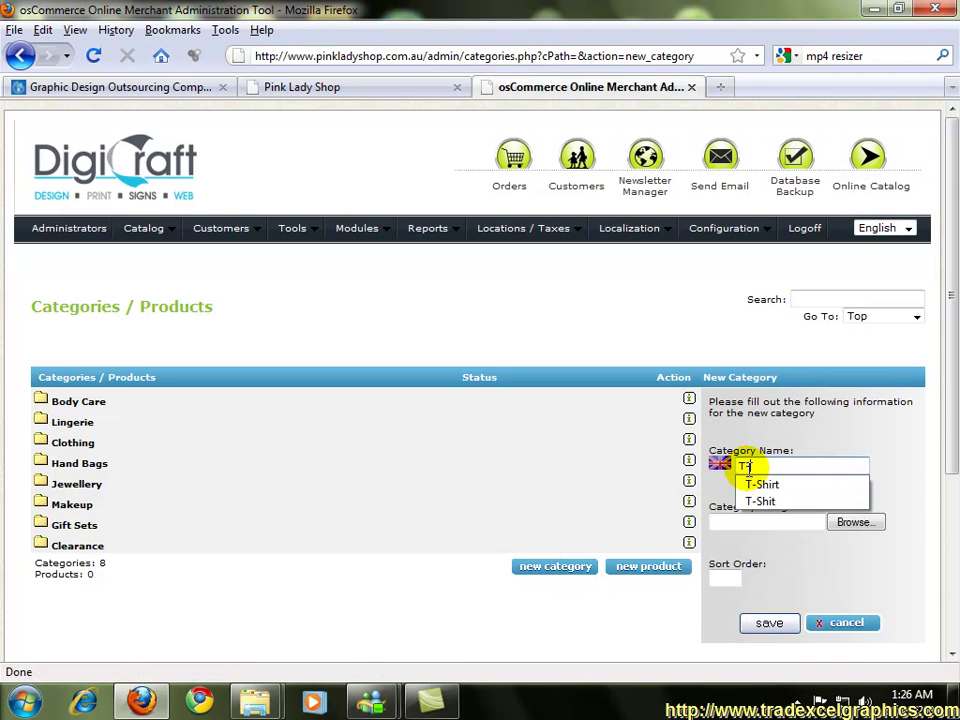
text(-Shi)
key(Down)
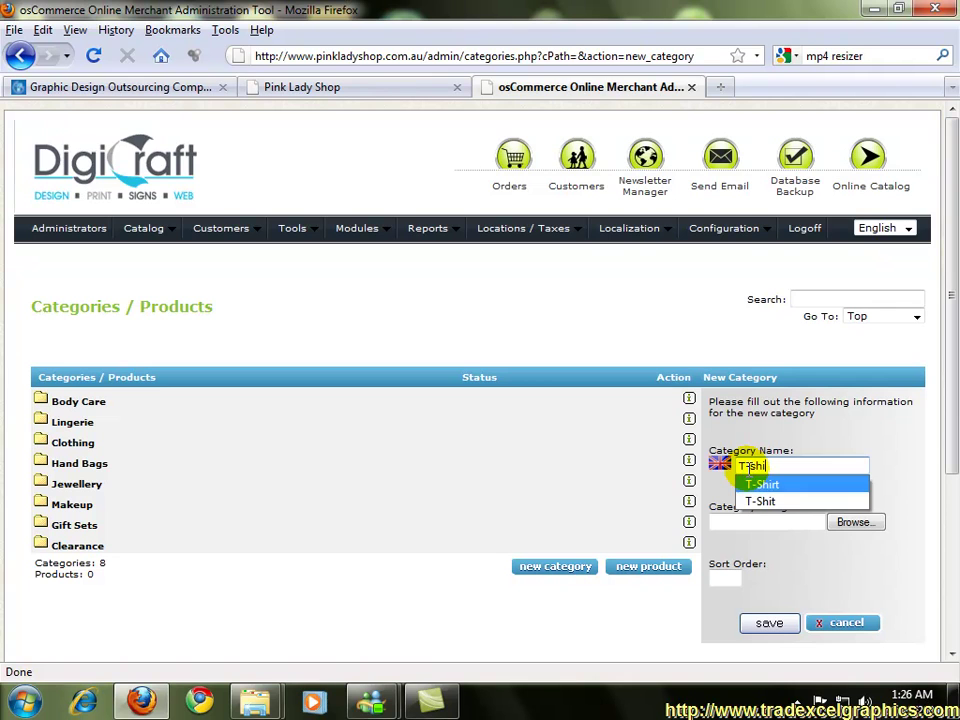
key(Return)
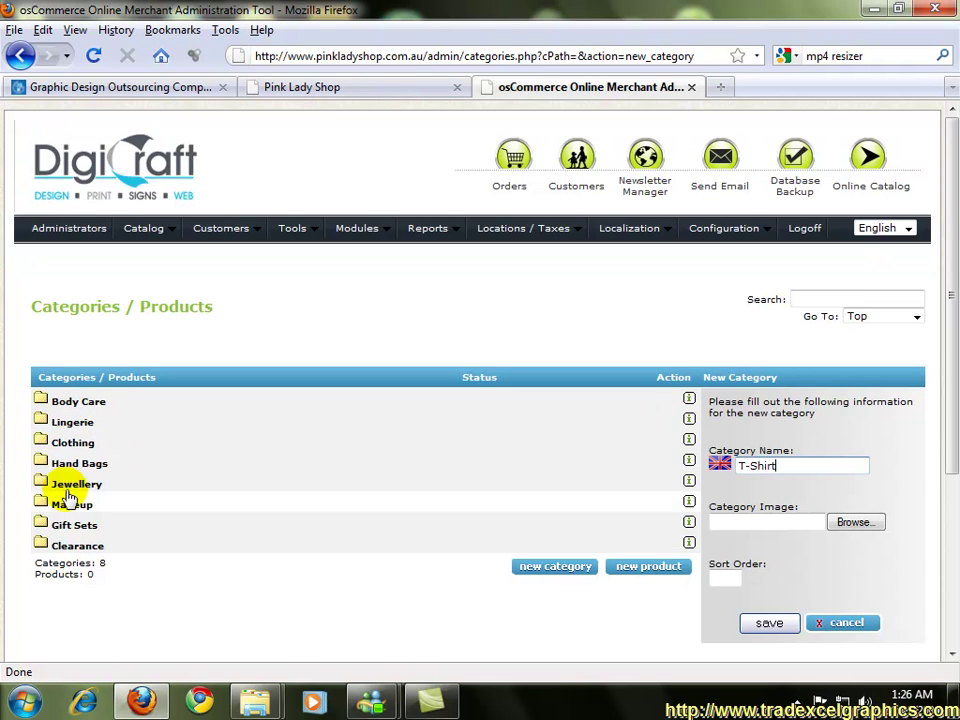
click(723, 578)
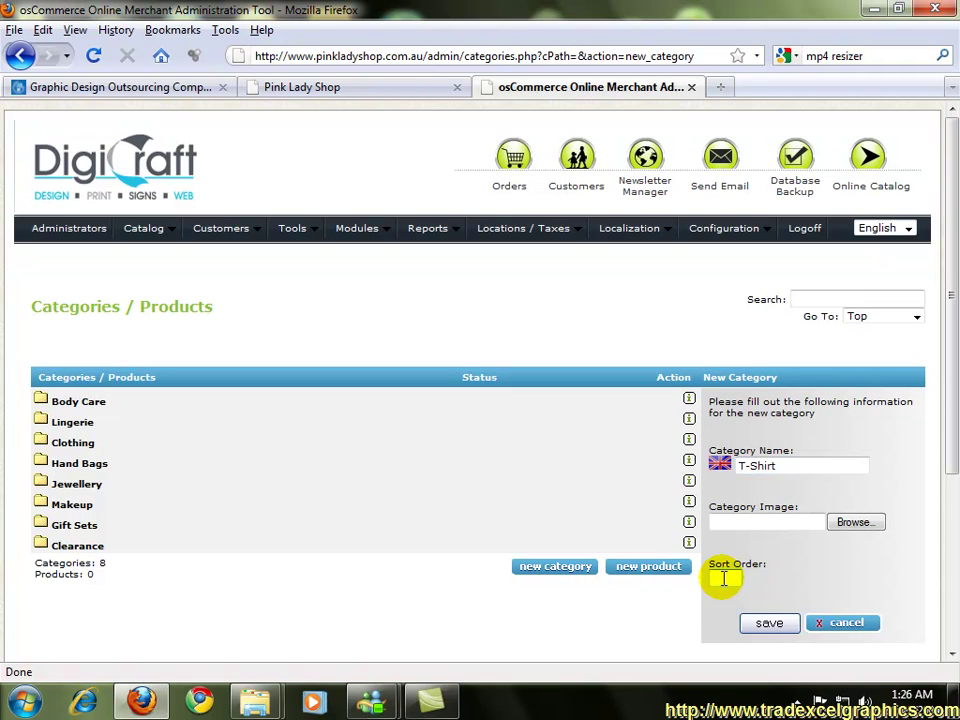
text(9)
click(789, 574)
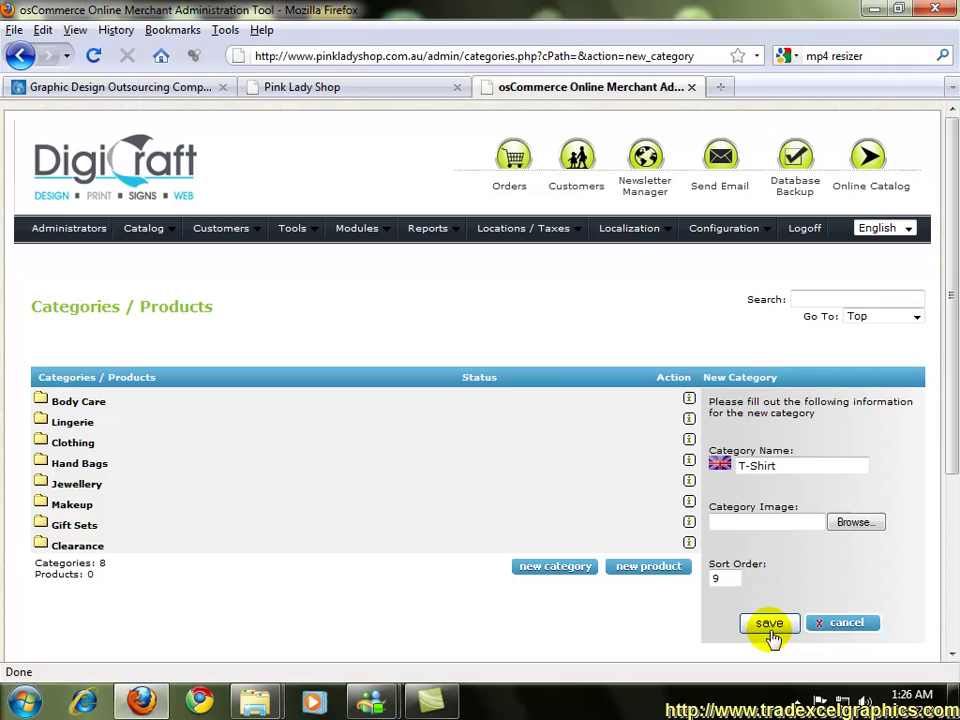
- Save the T-Shirt category and confirm it appears on the reloaded storefront home page
click(769, 623)
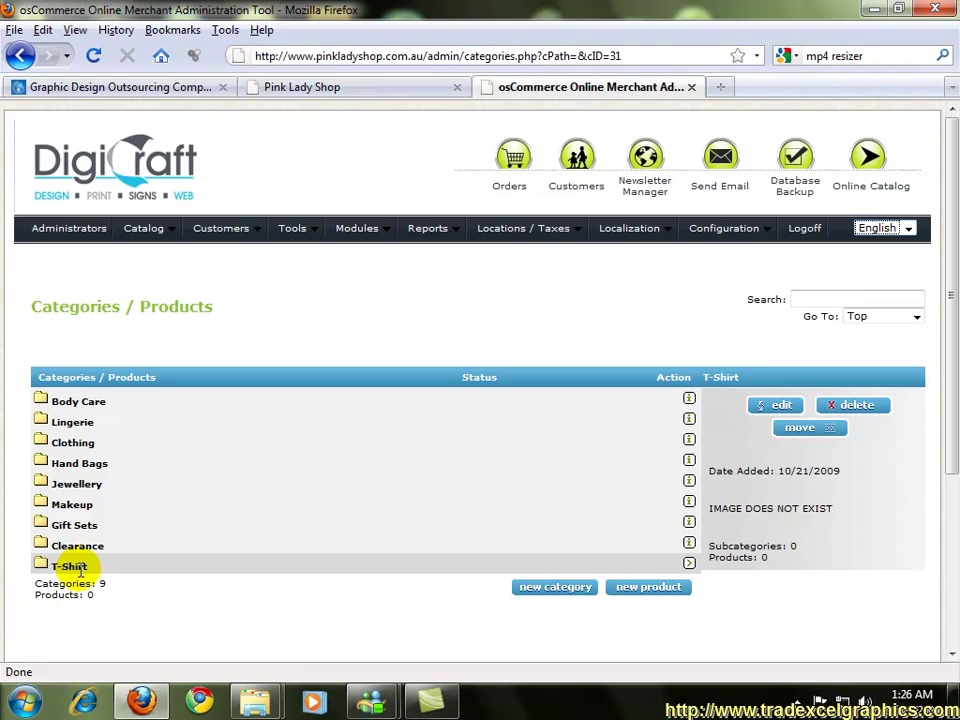
click(295, 88)
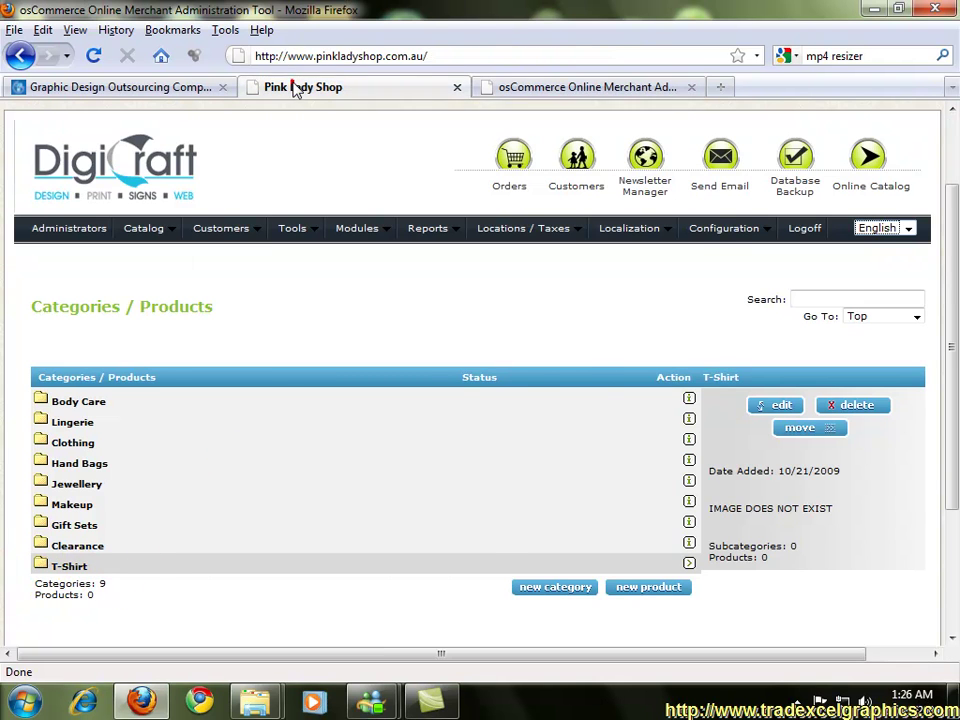
scroll(140, 240, up, 2)
click(140, 215)
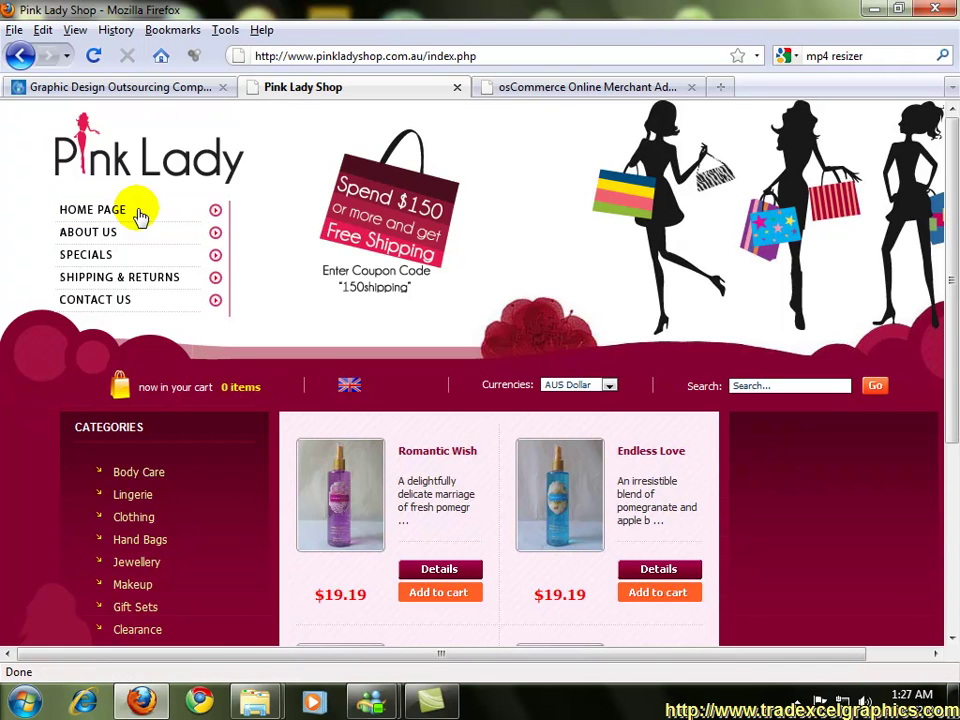
scroll(138, 215, down, 5)
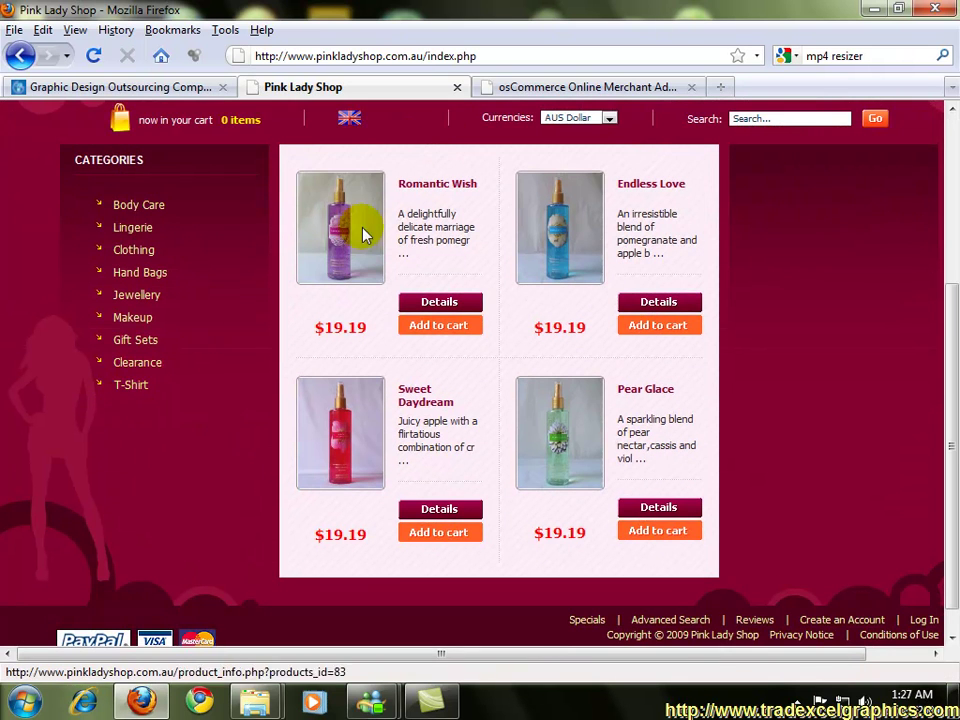
click(592, 88)
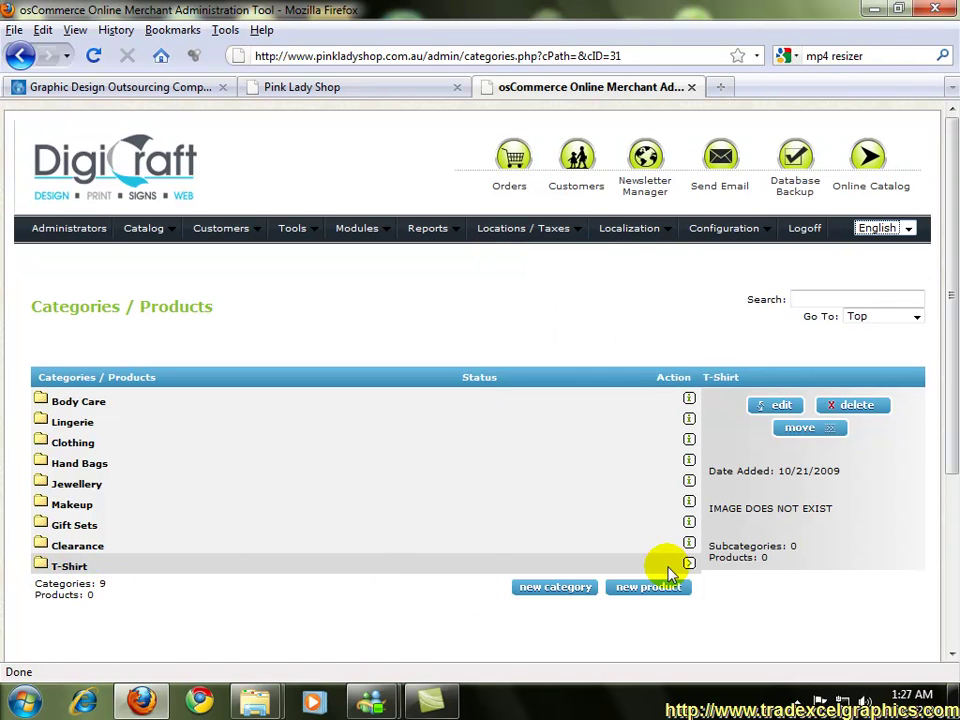
click(77, 402)
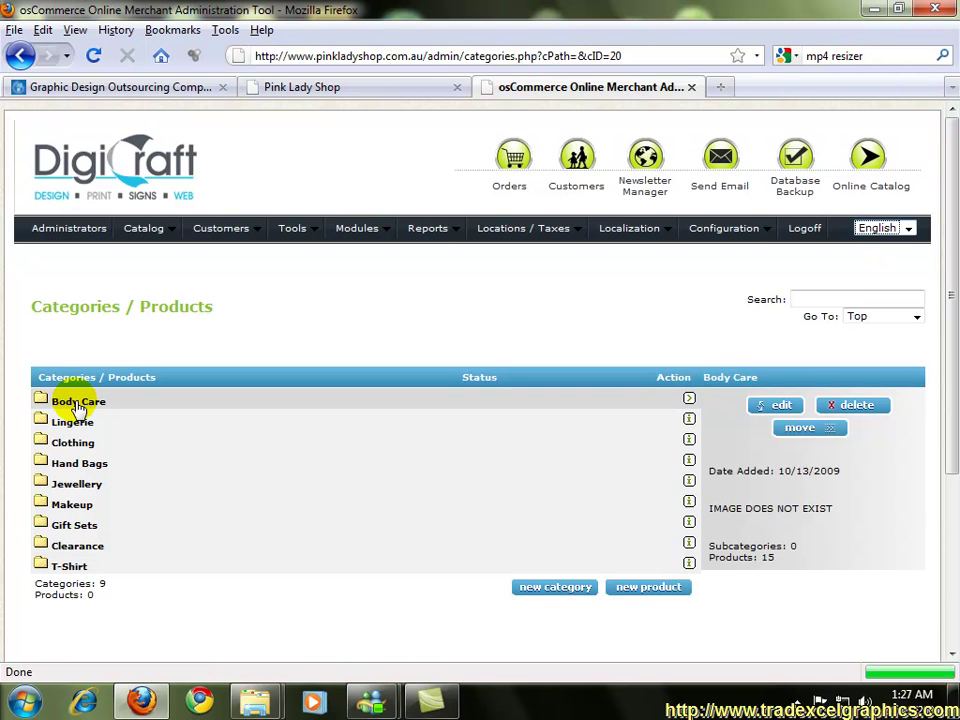
scroll(140, 500, down, 2)
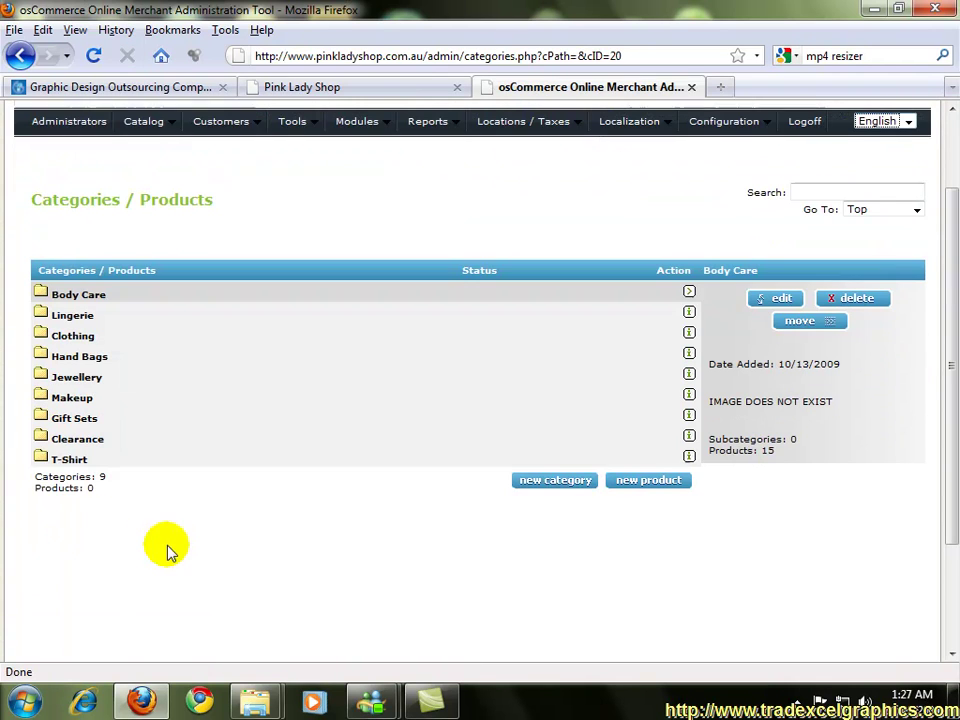
click(60, 464)
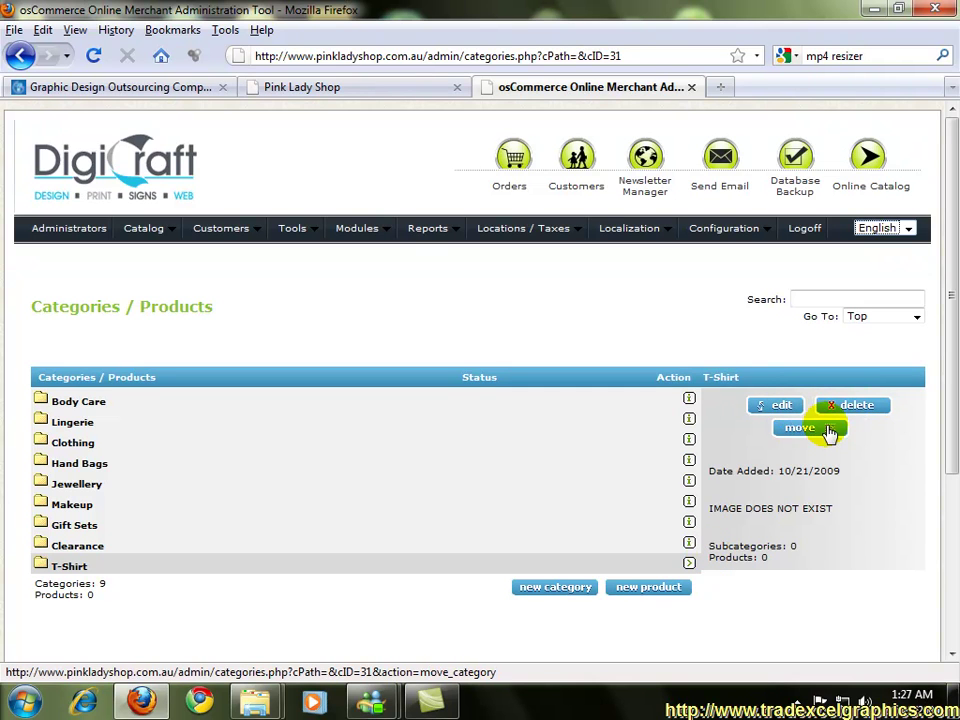
click(784, 408)
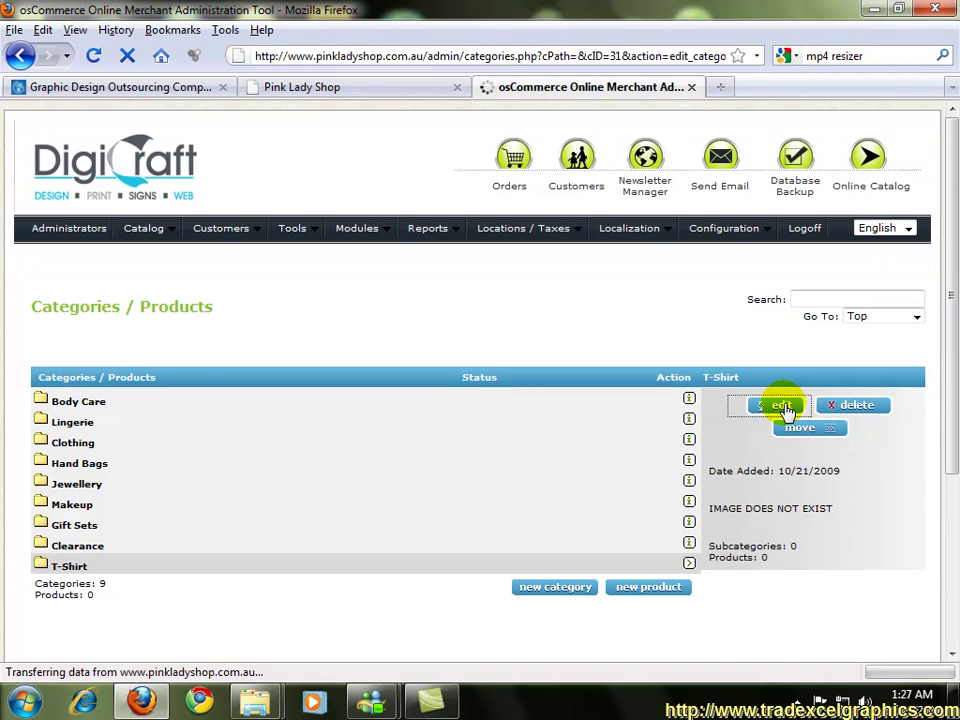
click(788, 456)
click(788, 456)
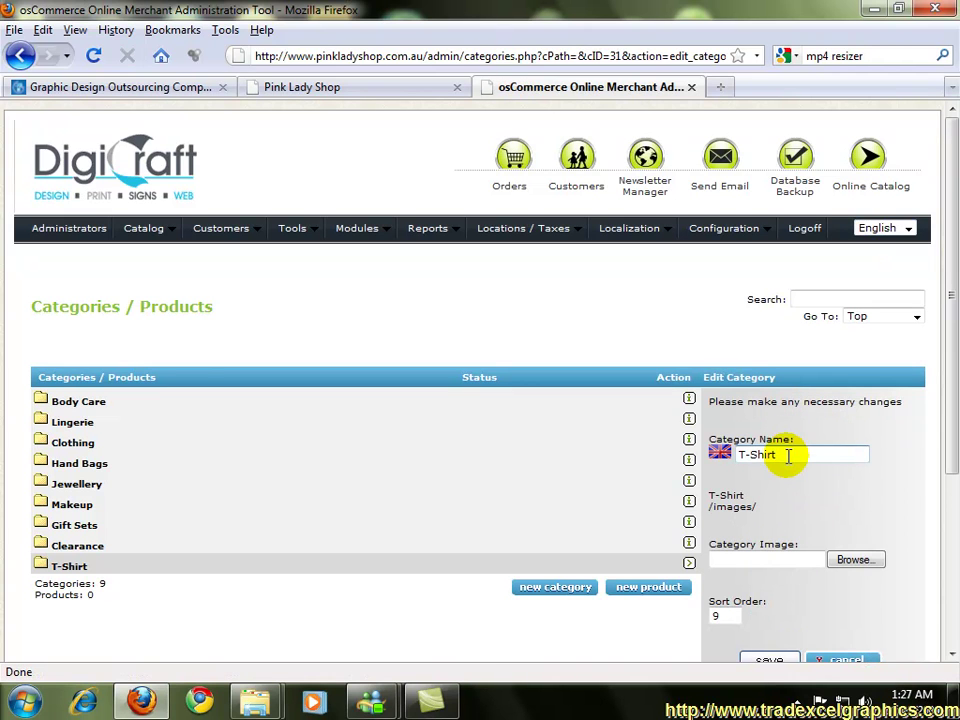
triple_click(788, 456)
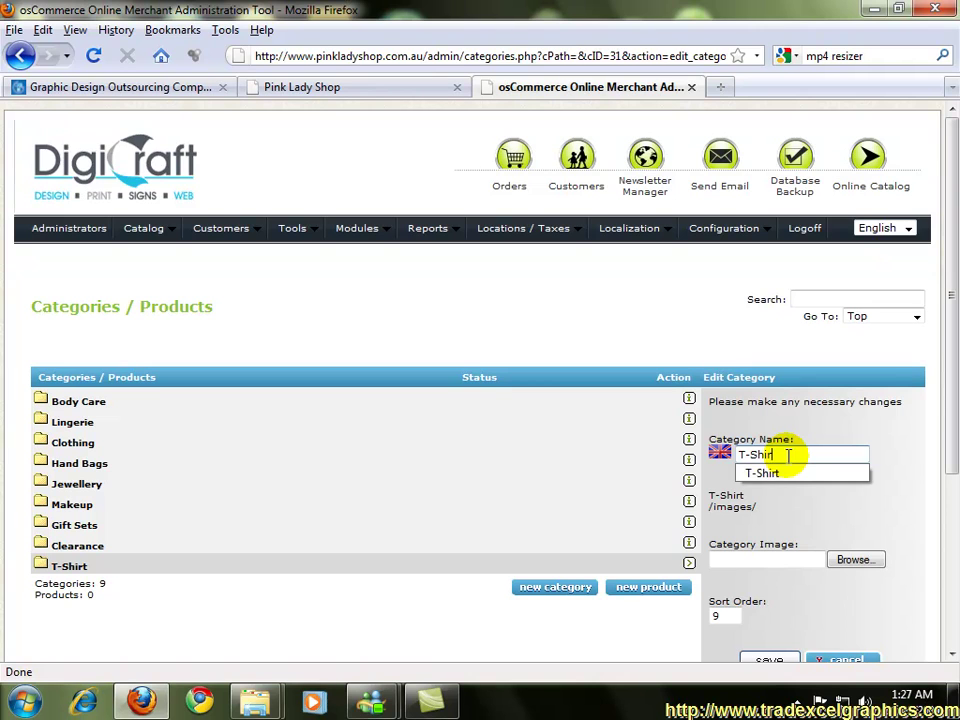
key(BackSpace)
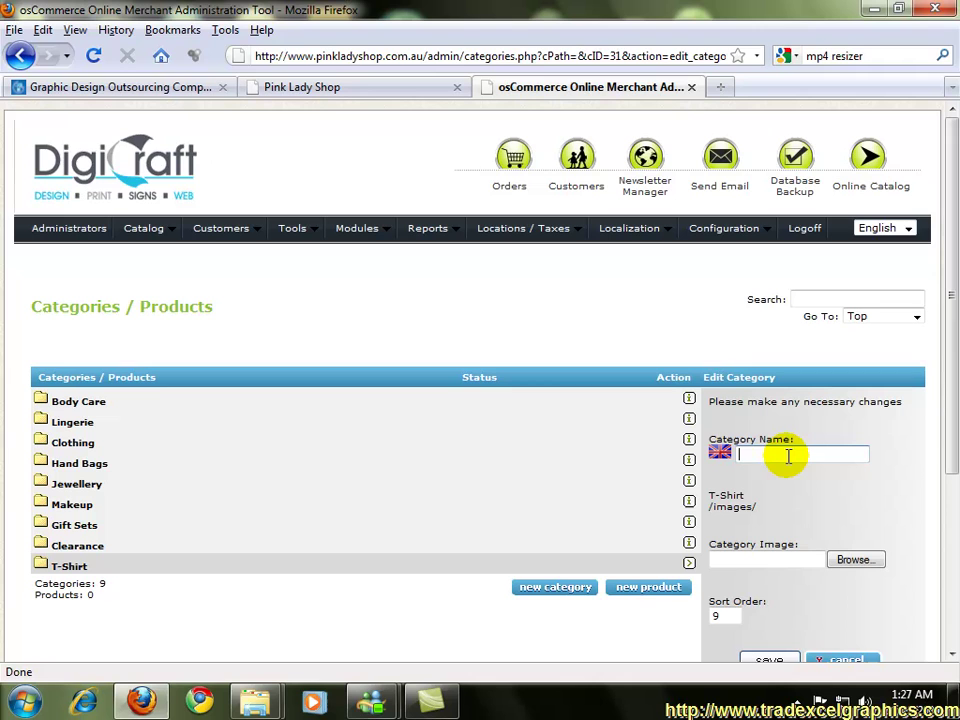
text(T)
key(Down)
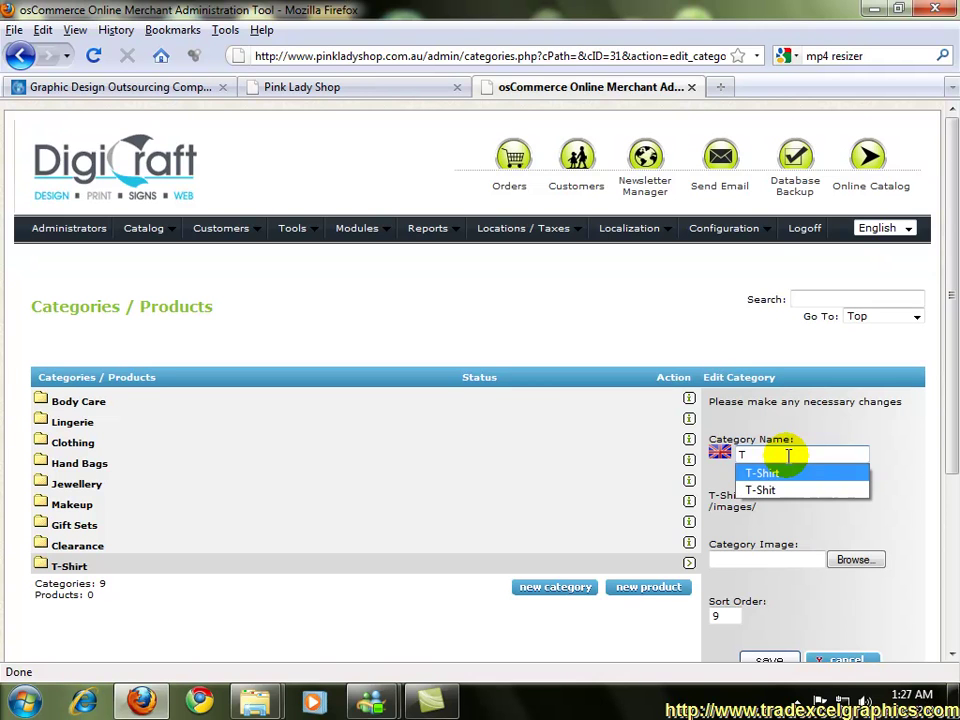
key(Return)
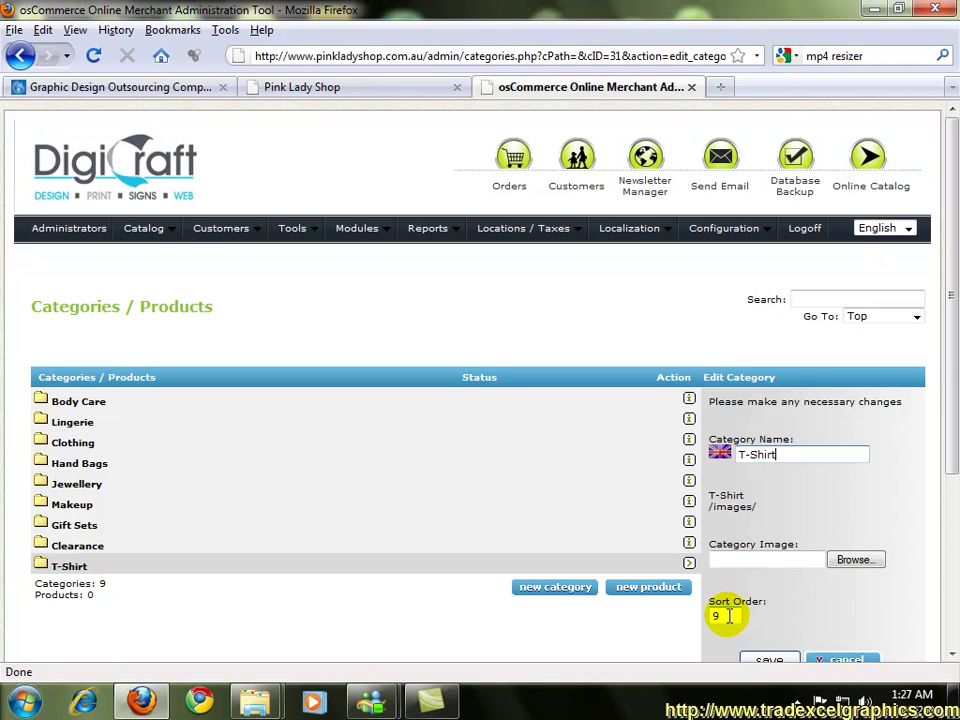
scroll(728, 616, down, 3)
click(845, 500)
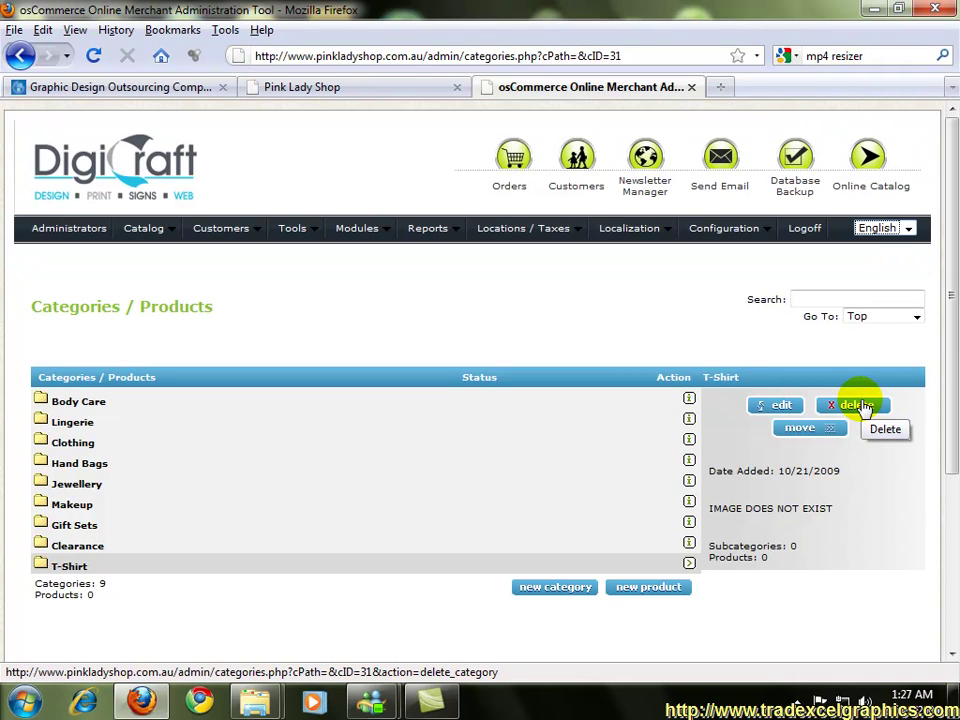
- Move the T-Shirt category under Clothing
click(810, 430)
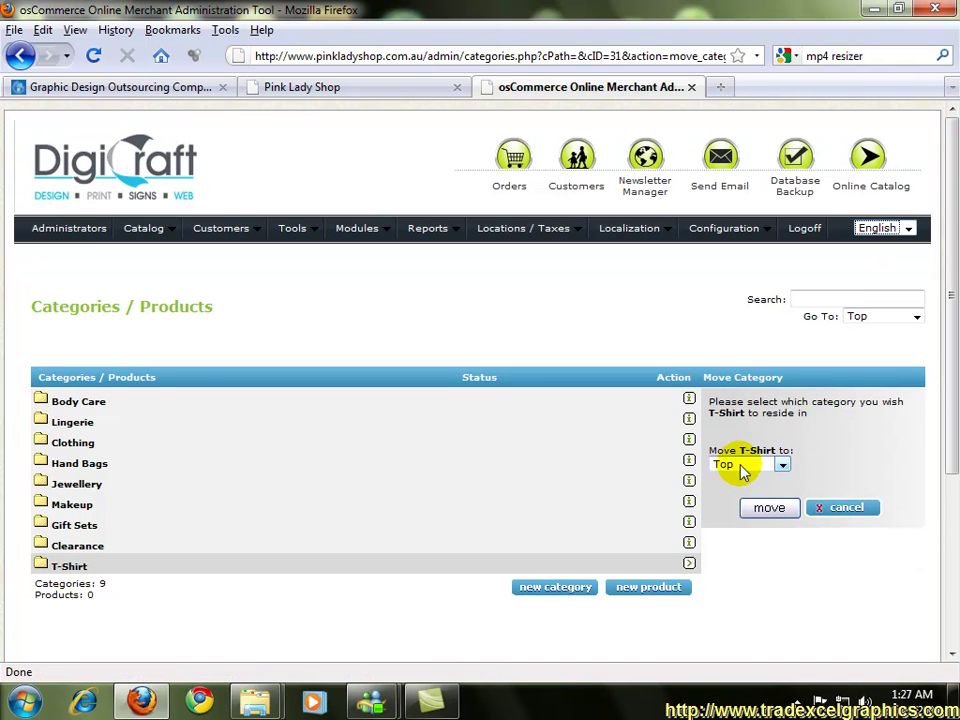
click(740, 466)
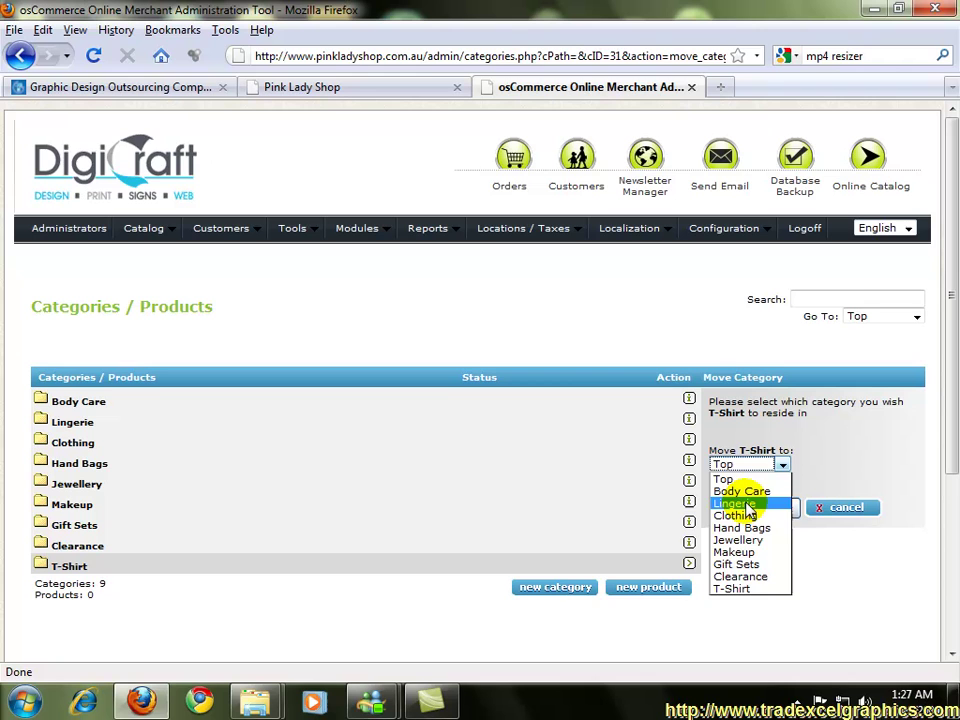
click(744, 504)
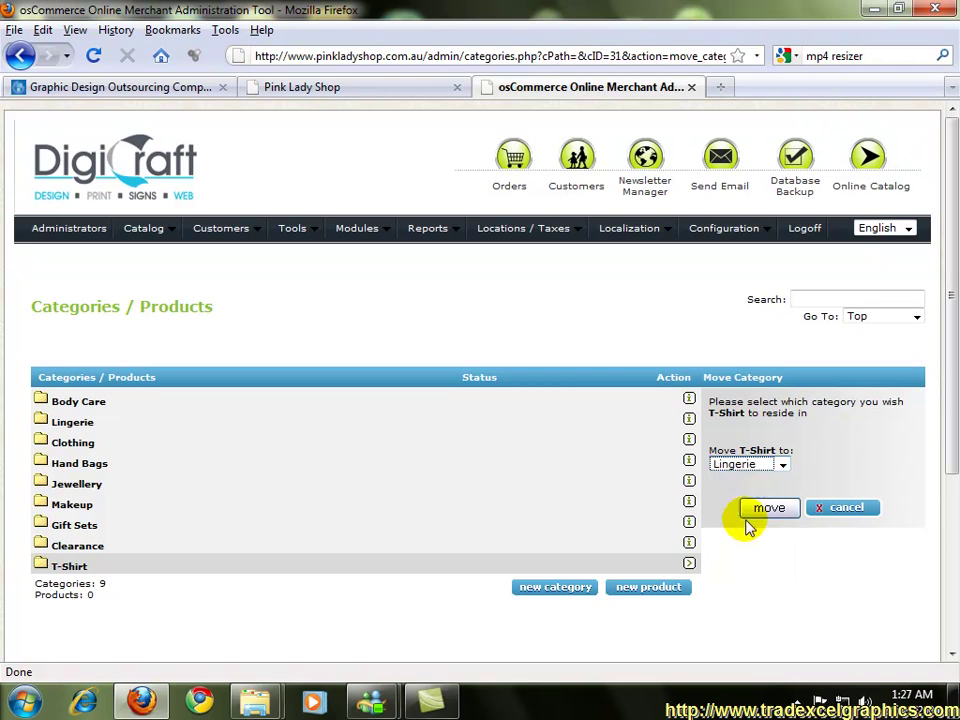
click(732, 465)
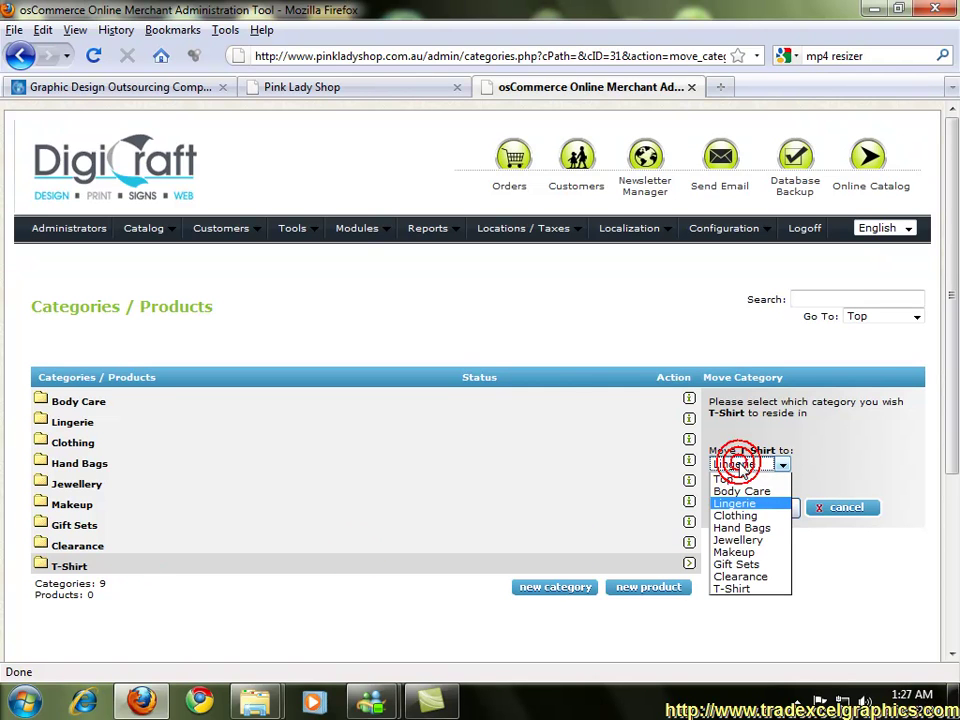
click(731, 516)
click(768, 512)
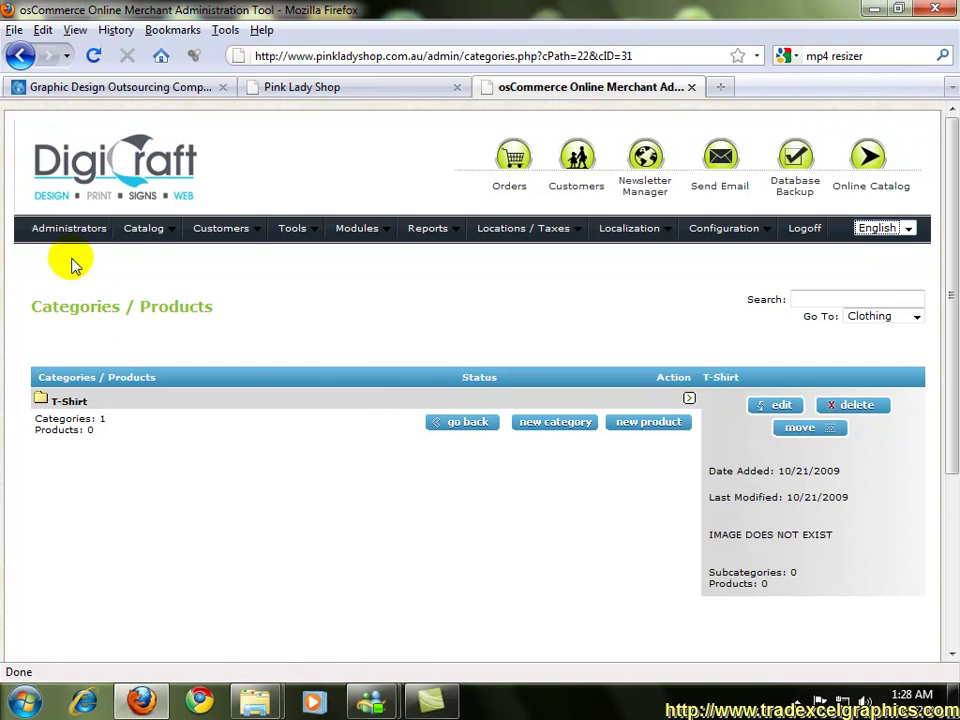
- Return to Categories/Products and open the Clothing folder to see T-Shirt inside
click(150, 252)
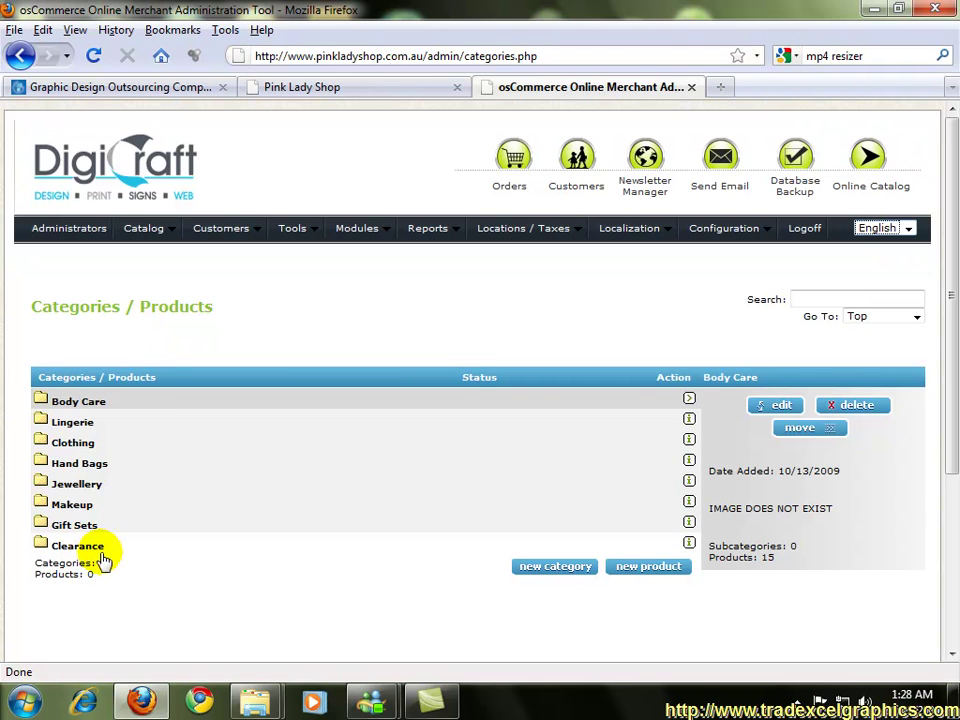
click(68, 445)
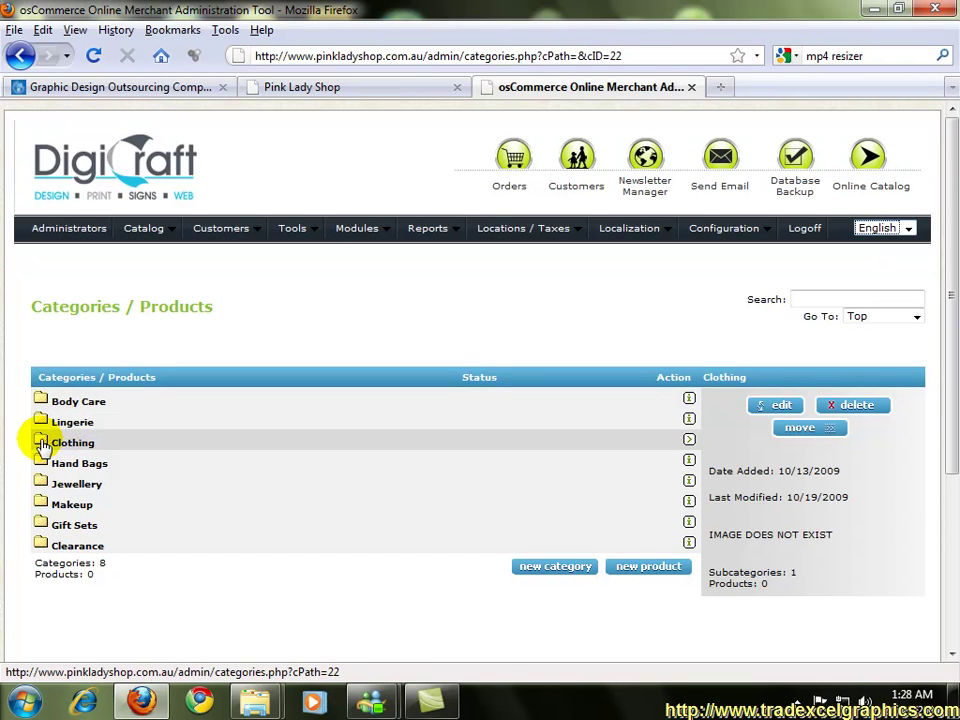
click(42, 446)
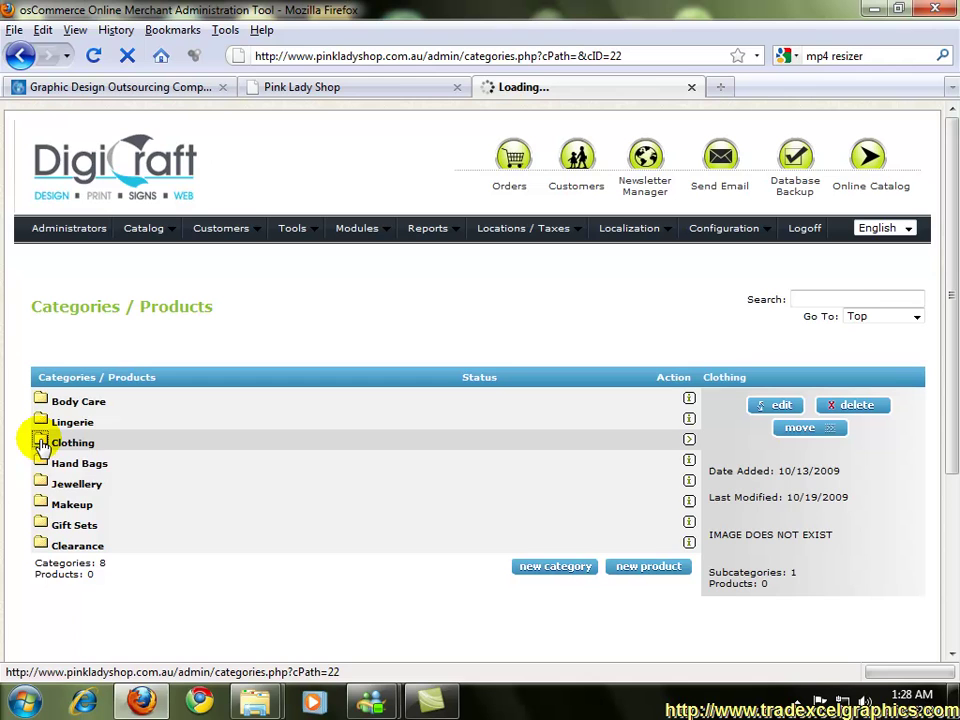
- Check that the storefront's Clothing page lists T-Shirt, then go back to the admin tab
click(305, 90)
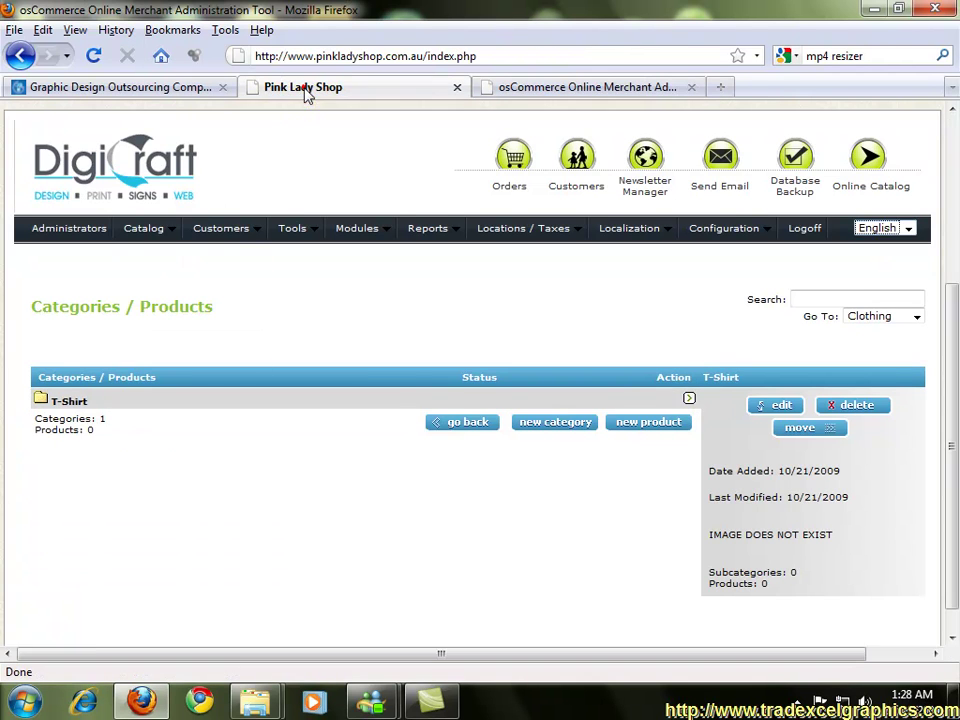
scroll(156, 364, up, 3)
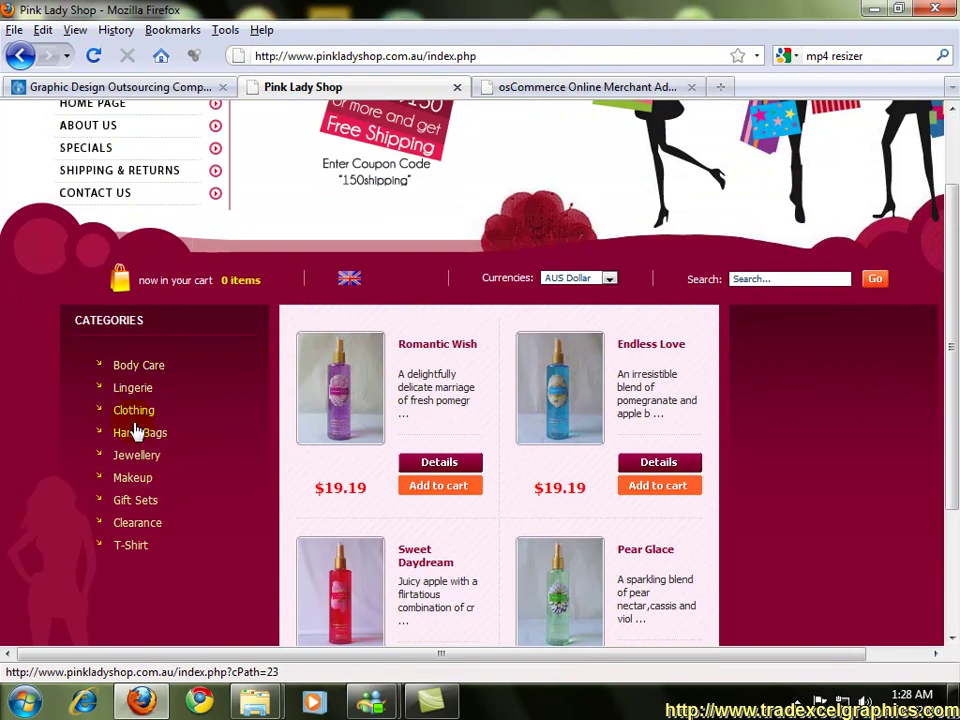
click(133, 411)
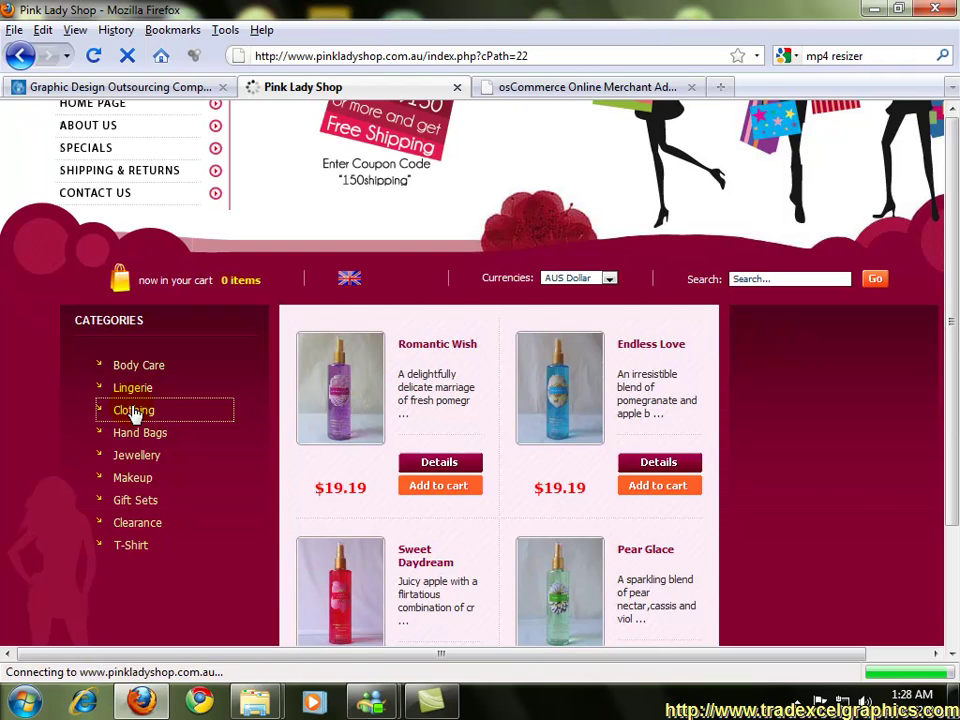
scroll(130, 418, down, 3)
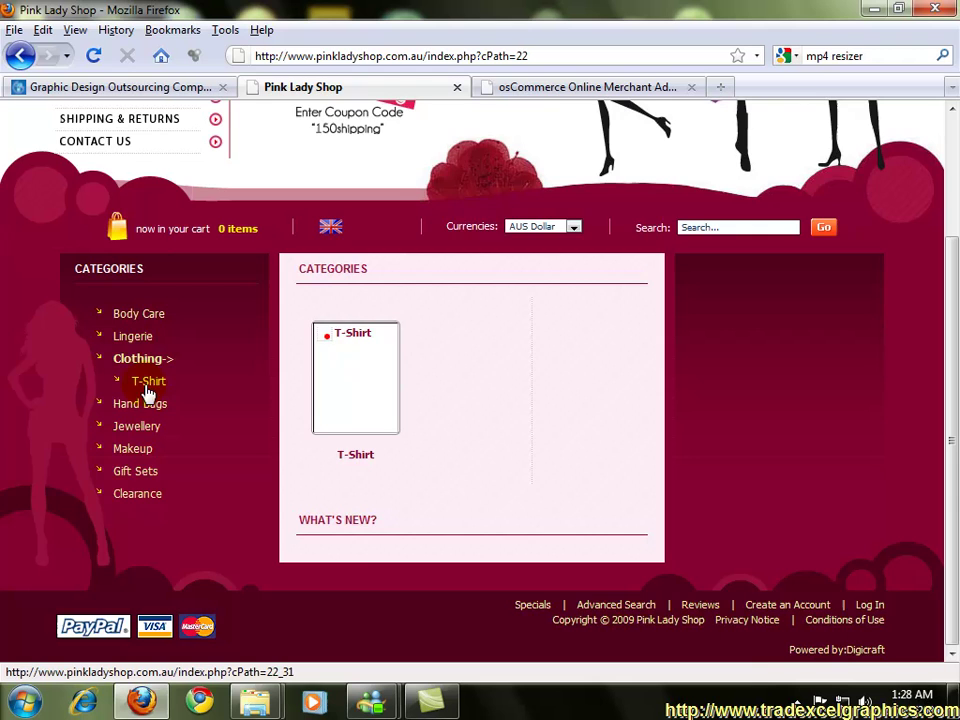
click(620, 87)
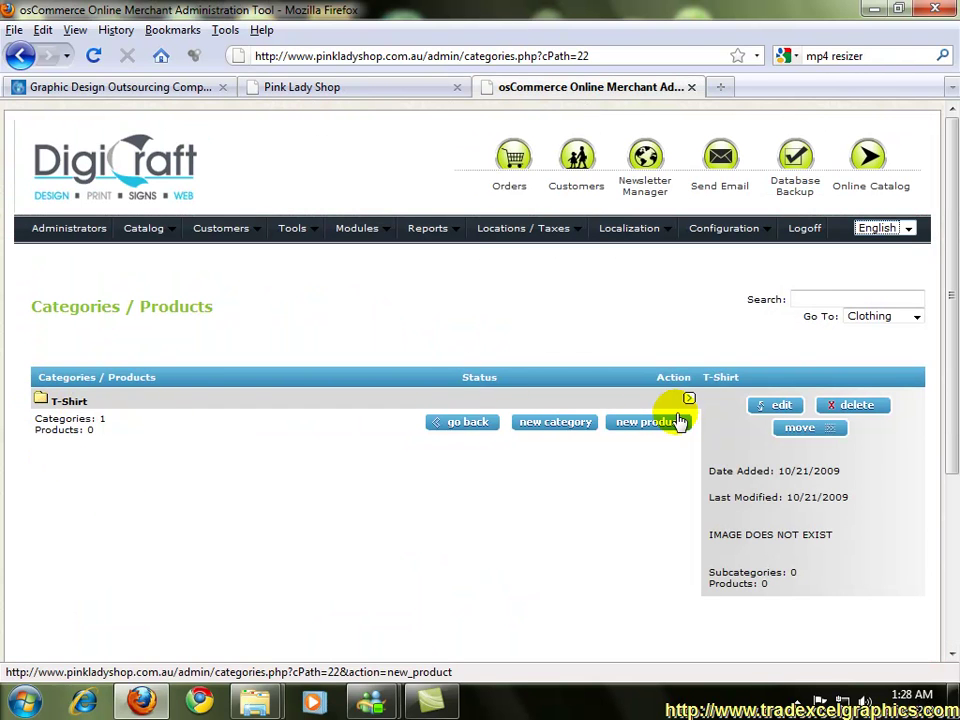
- Move the T-Shirt category back to the Top level
click(812, 430)
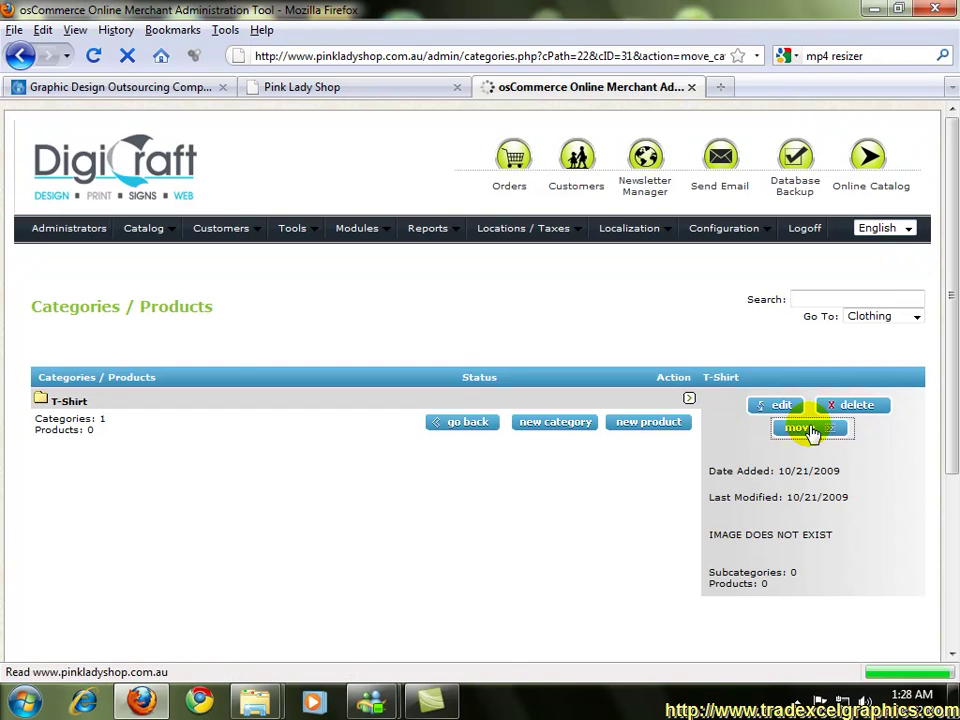
click(752, 464)
click(752, 480)
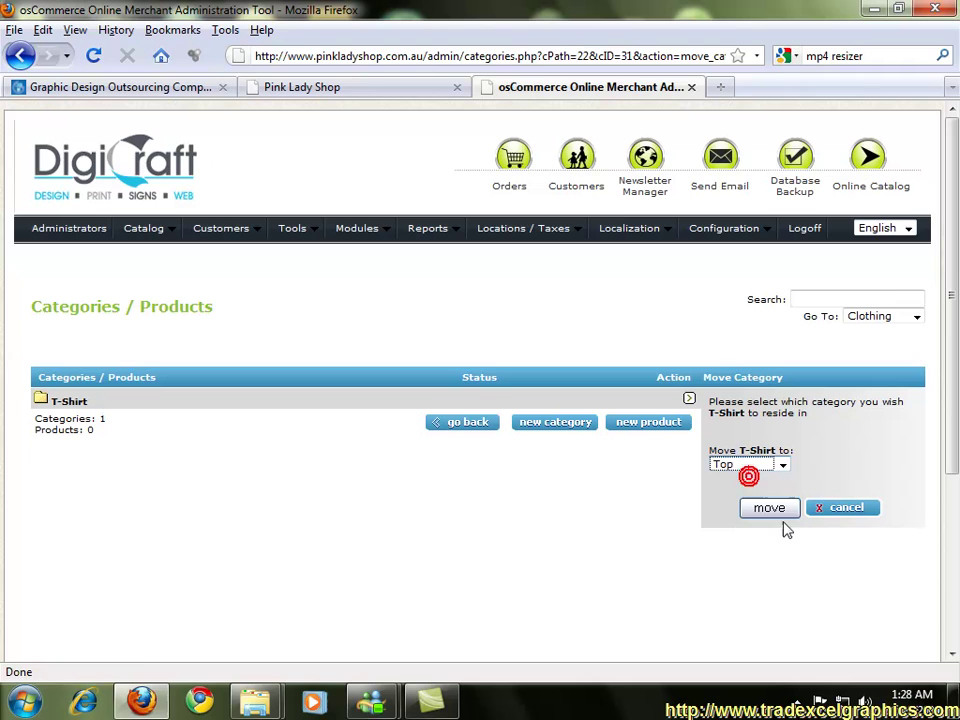
click(779, 512)
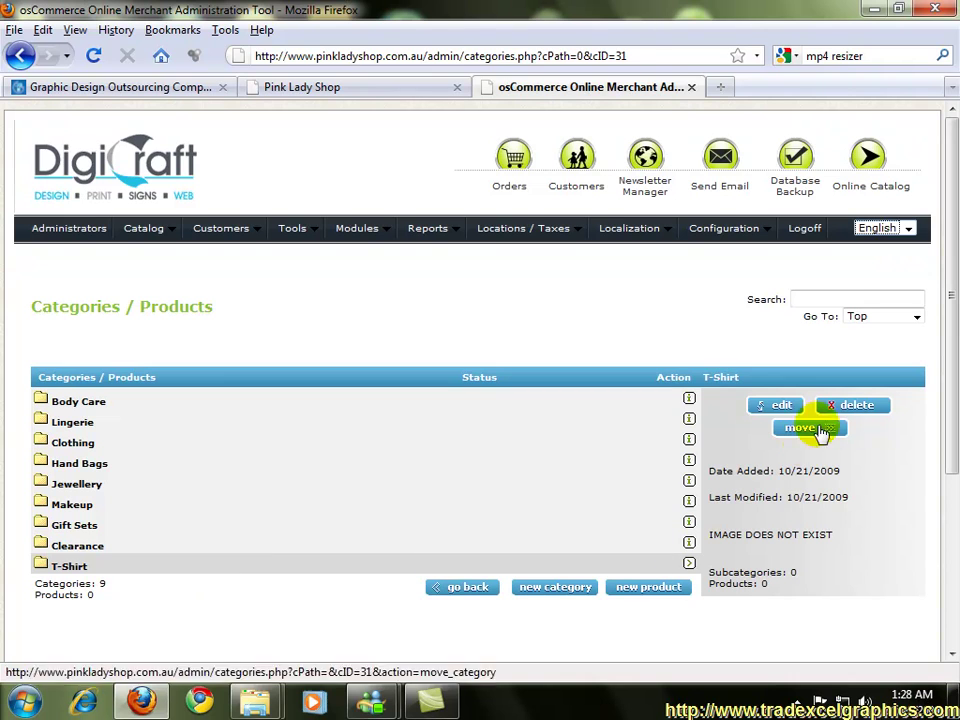
- Delete the T-Shirt category, then bring the Tradexcel Graphics tab to the front
click(850, 406)
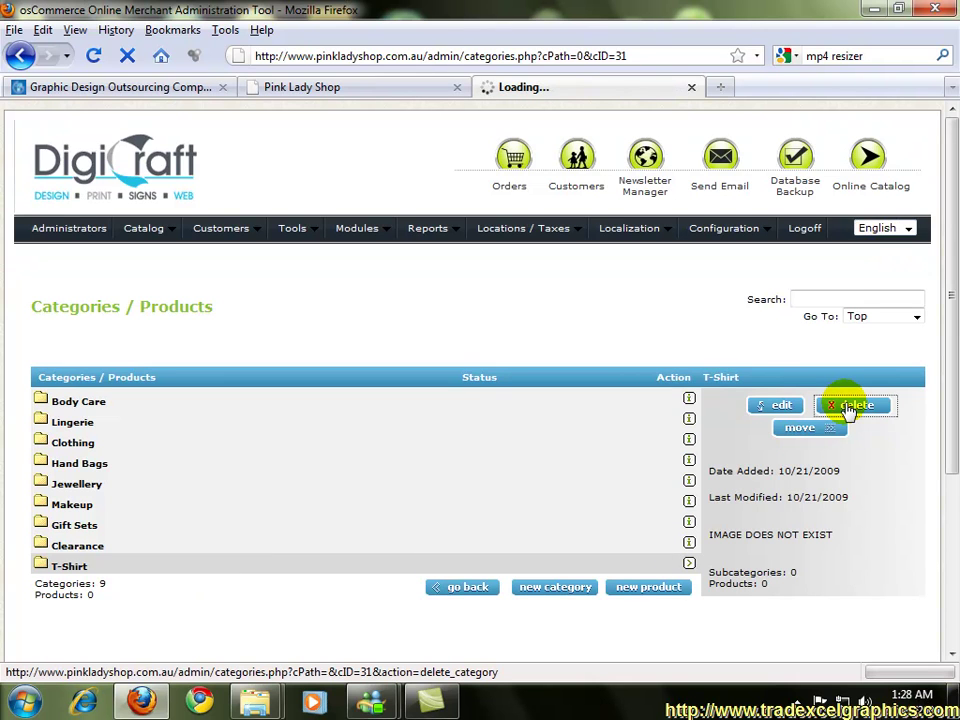
click(770, 492)
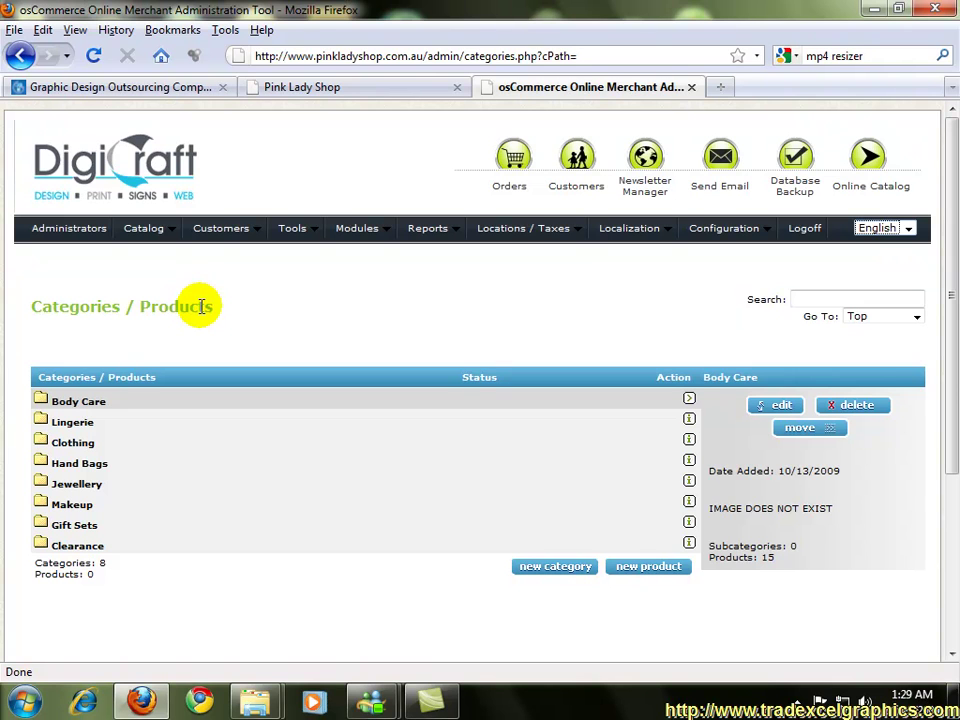
click(149, 89)
mouse_move(344, 345)
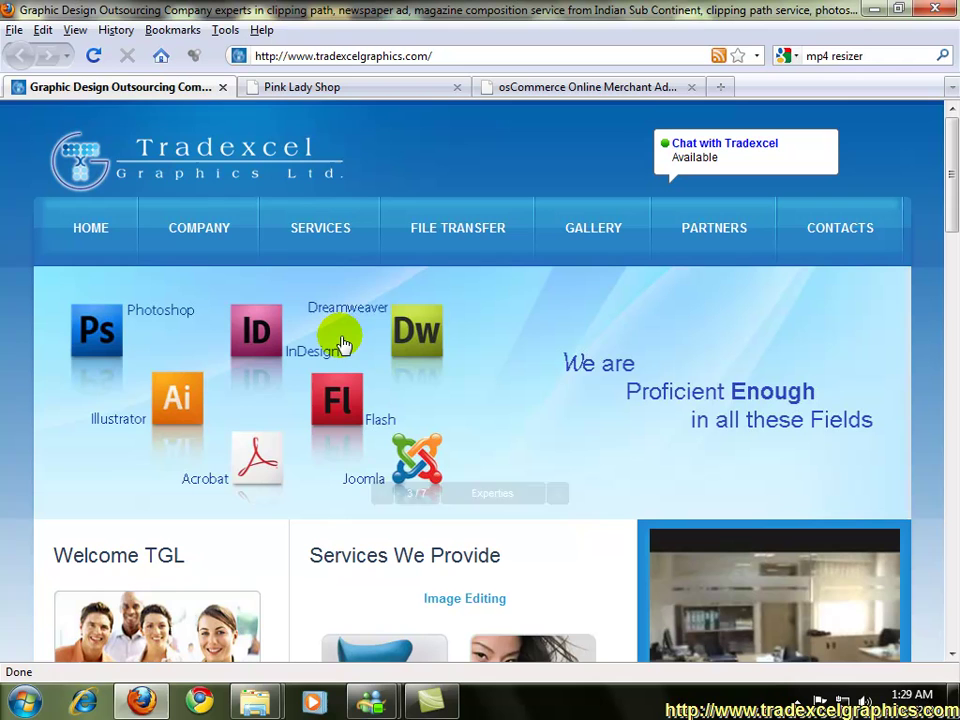